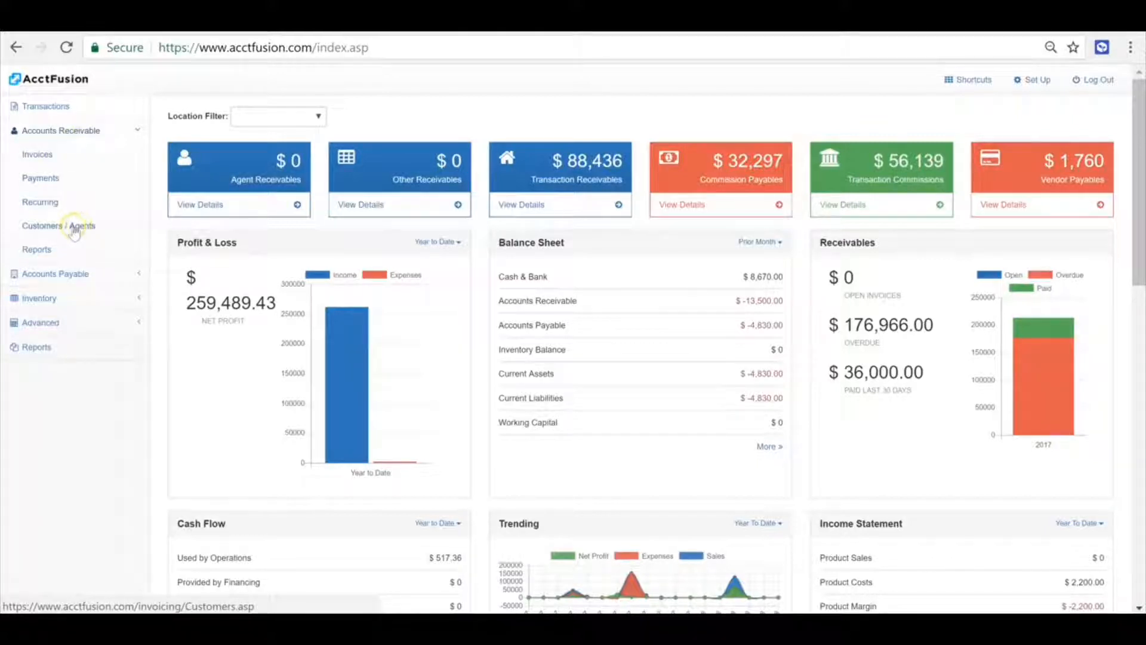
Create a new Accounts Receivable invoice and select the agent to bill as its customer
click(36, 155)
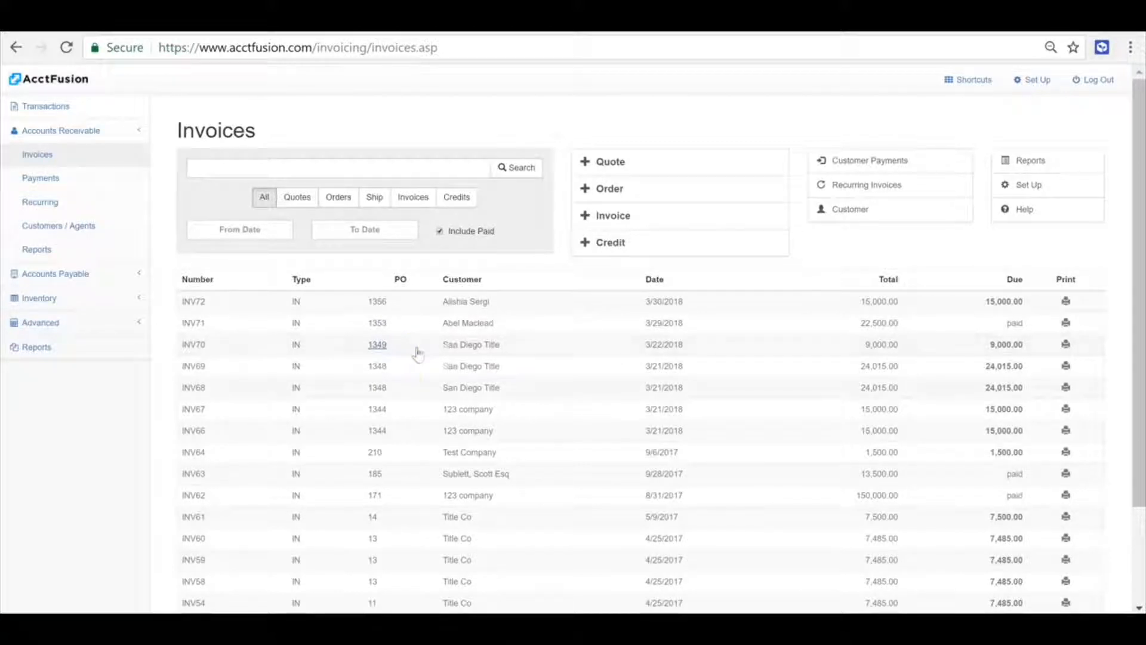
click(409, 381)
click(602, 218)
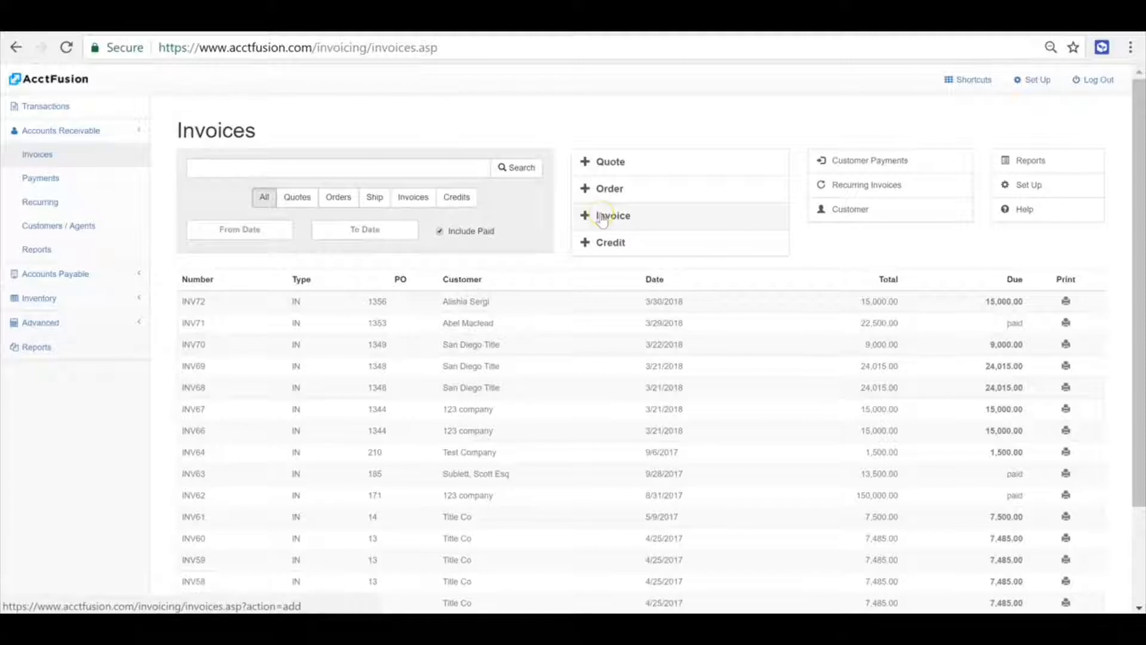
click(324, 190)
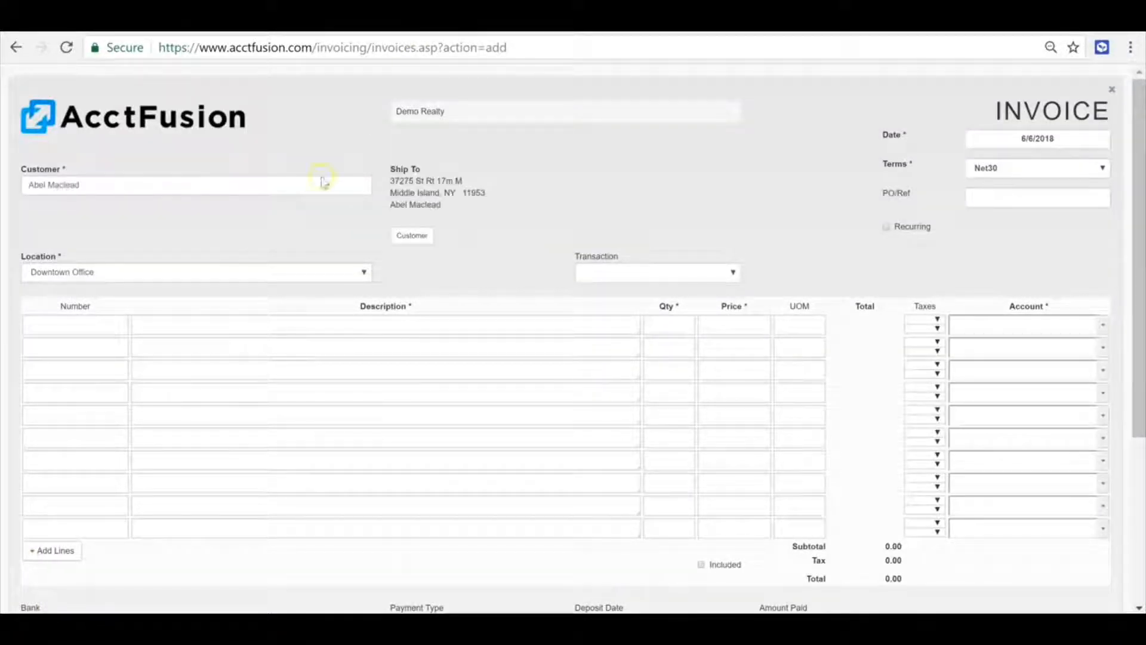
click(132, 290)
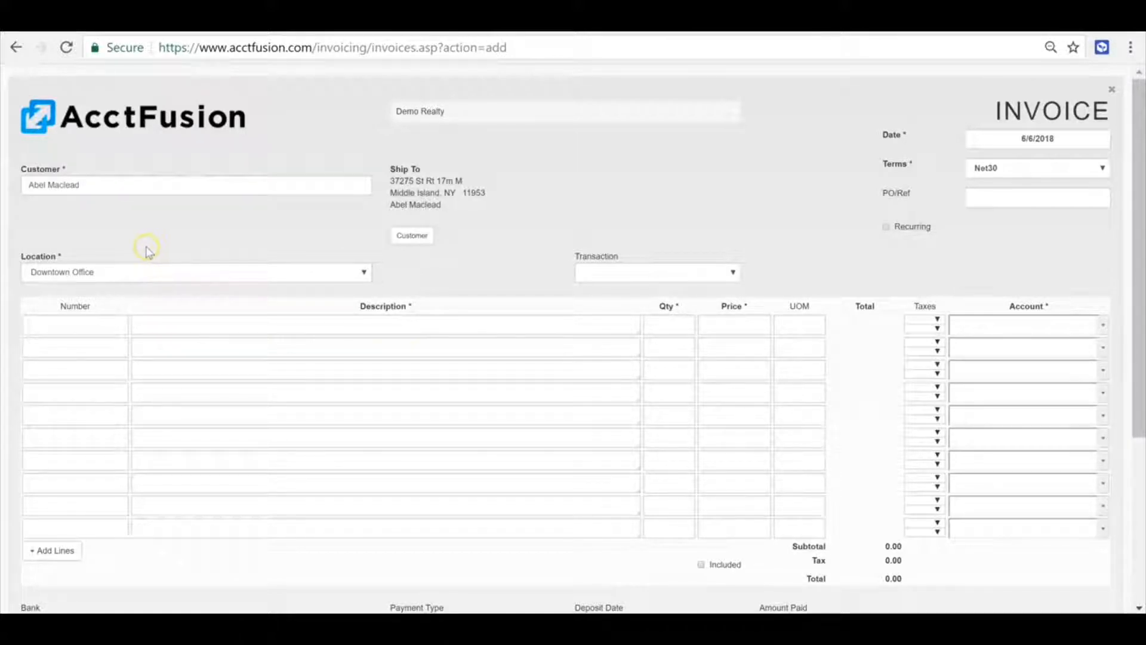
Fill the first invoice line with the inventory item DF Desk Fee
click(264, 329)
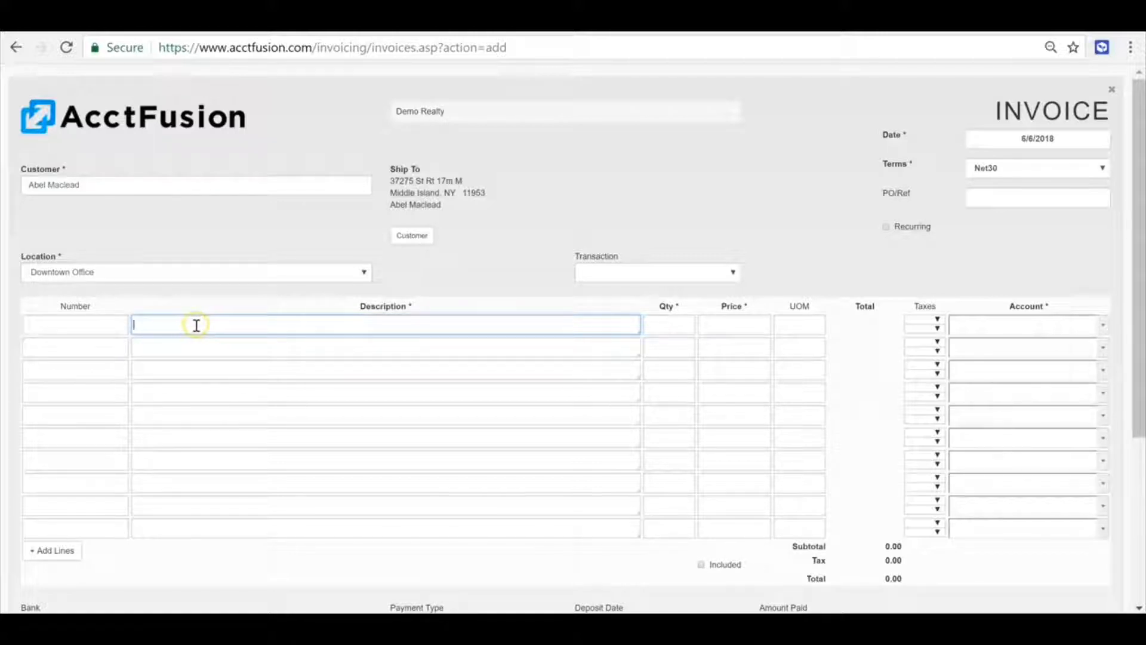
click(100, 326)
text(0)
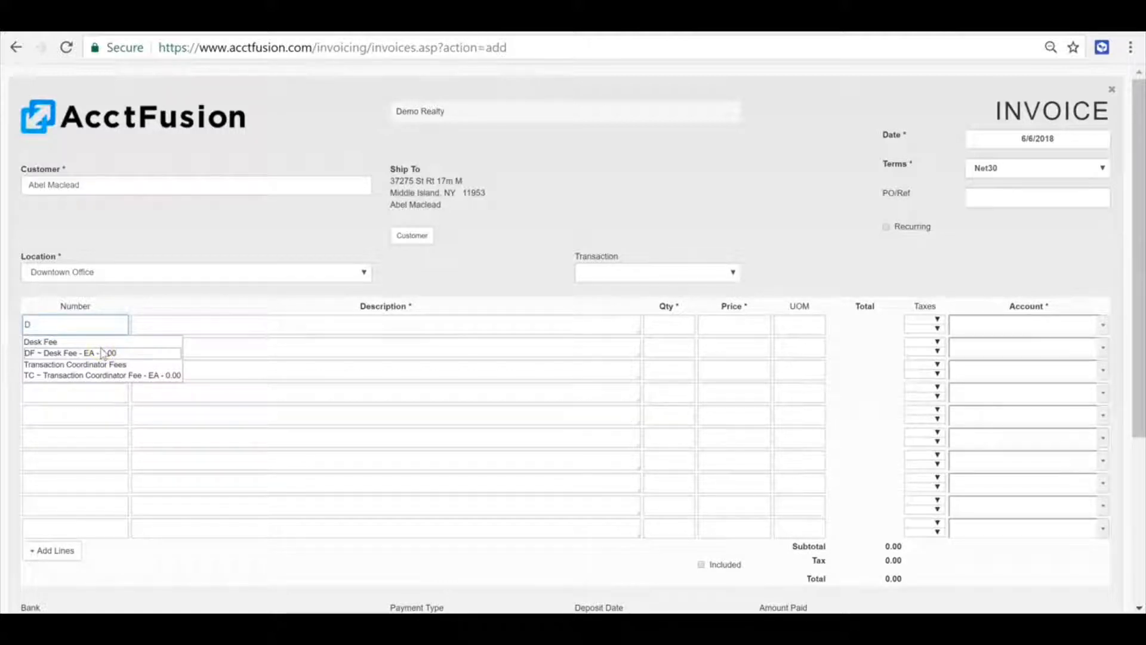
click(102, 353)
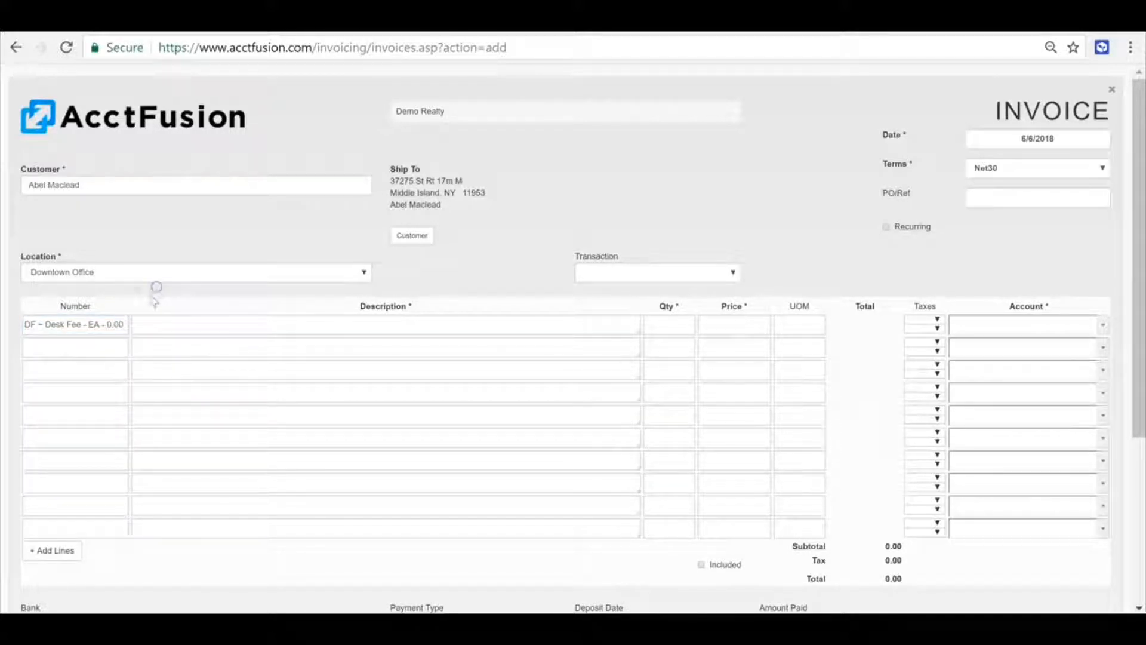
triple_click(111, 330)
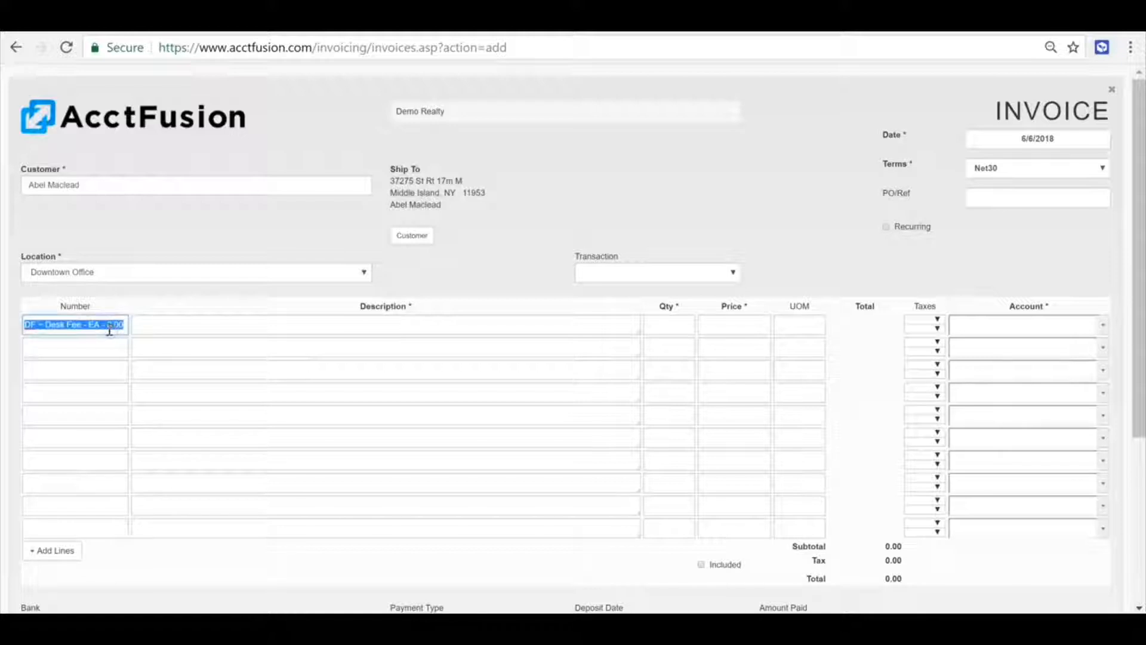
click(258, 332)
click(351, 371)
click(123, 344)
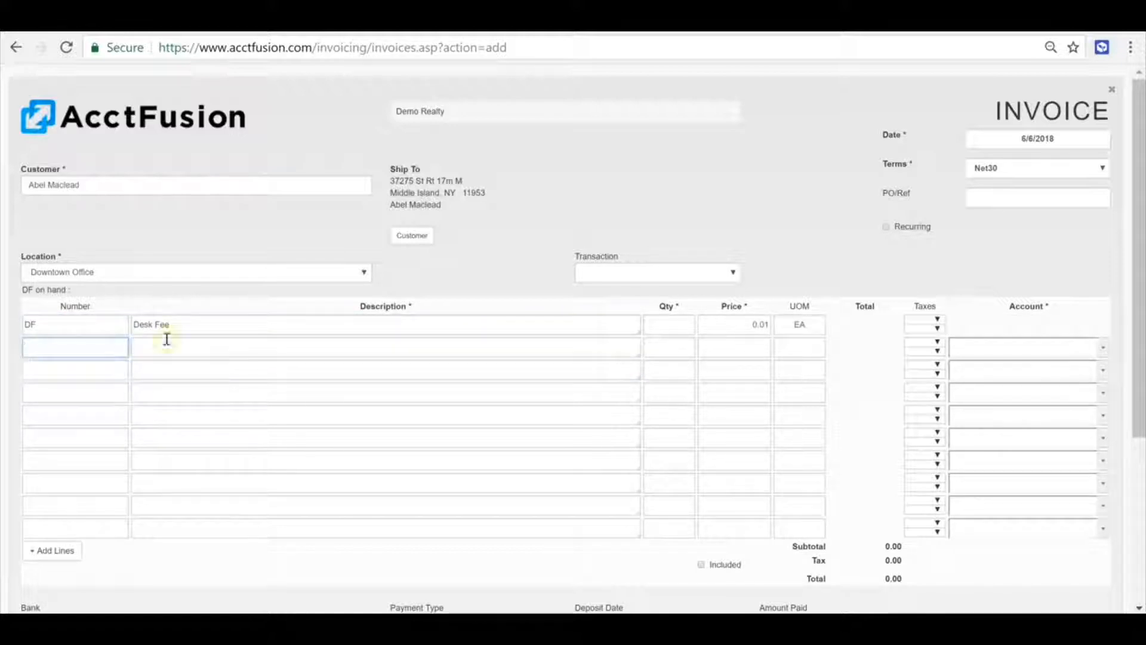
click(295, 333)
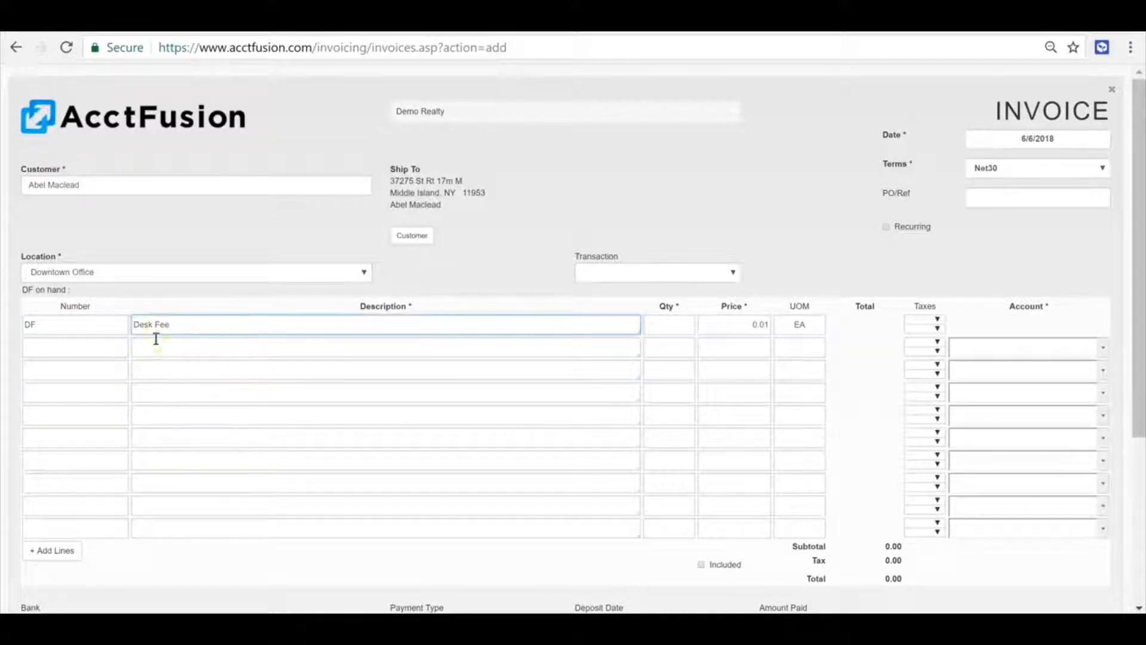
Set the Desk Fee line's quantity to 1 and its price to 1000
click(661, 326)
text(1)
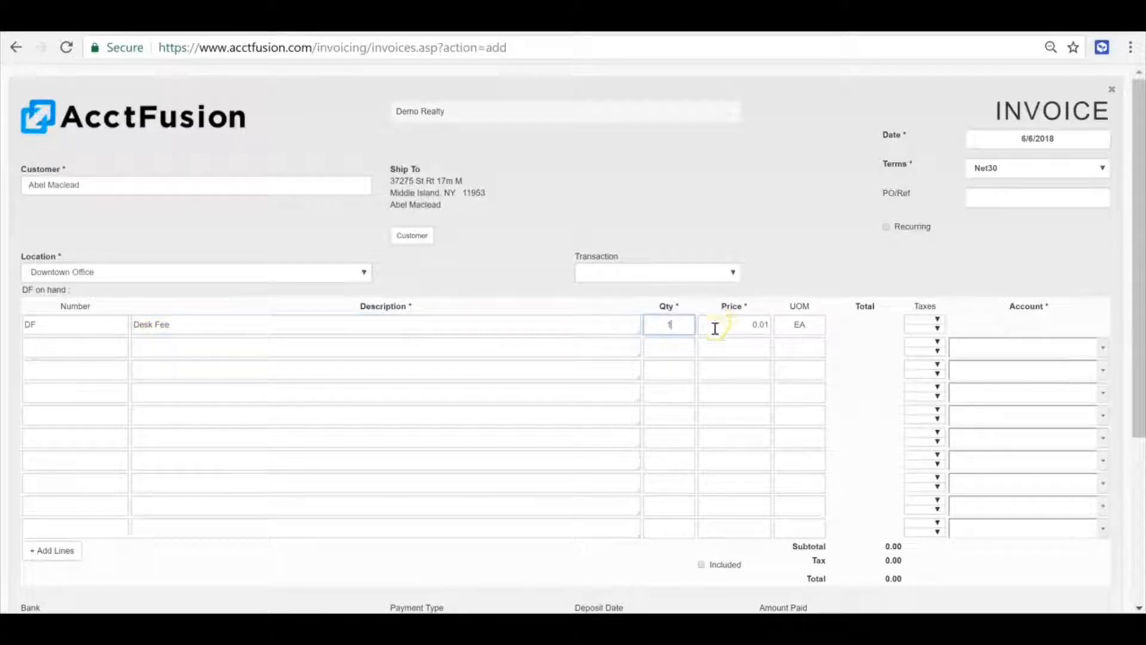
drag(738, 329, 778, 326)
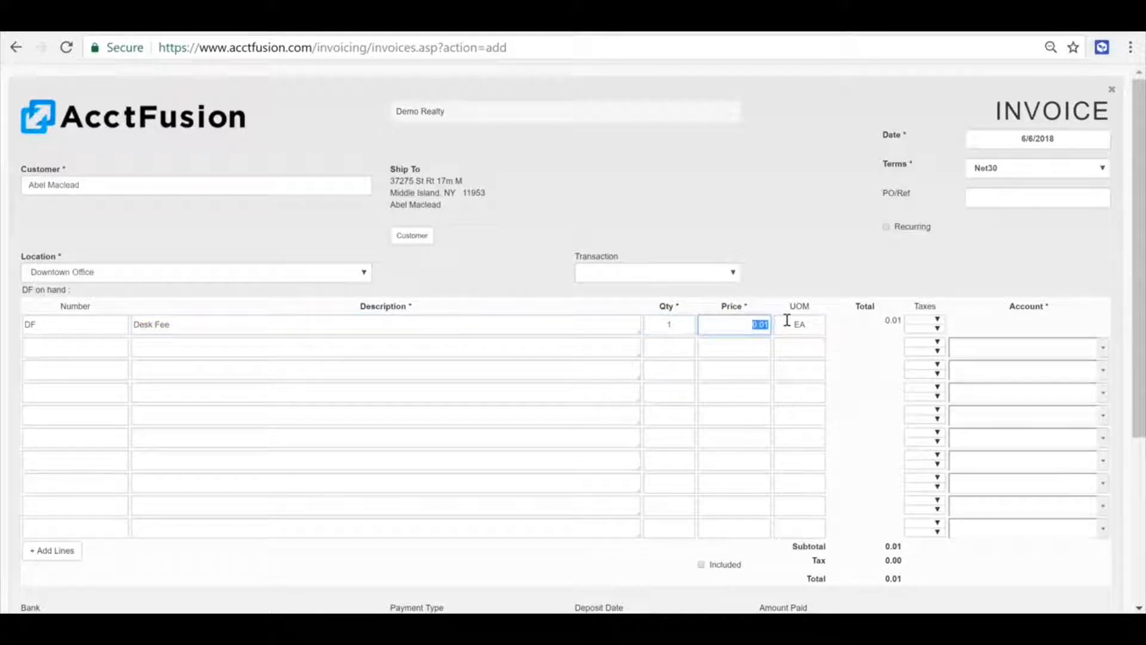
text(1000)
click(854, 323)
scroll(588, 513, down, 1)
scroll(588, 513, down, 4)
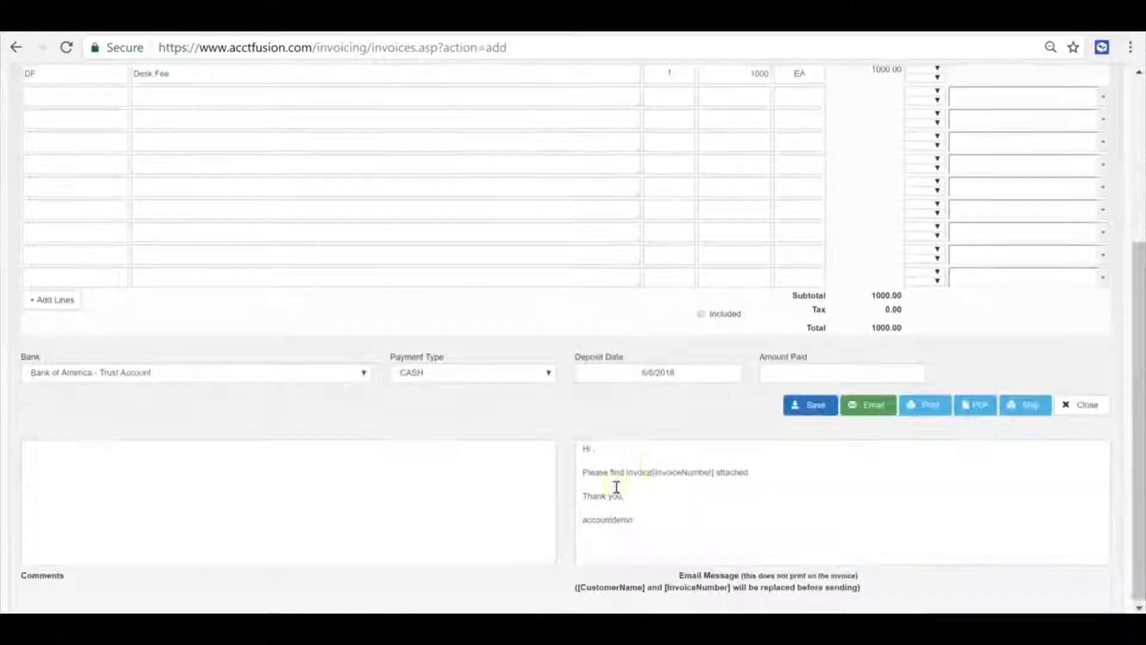
click(802, 369)
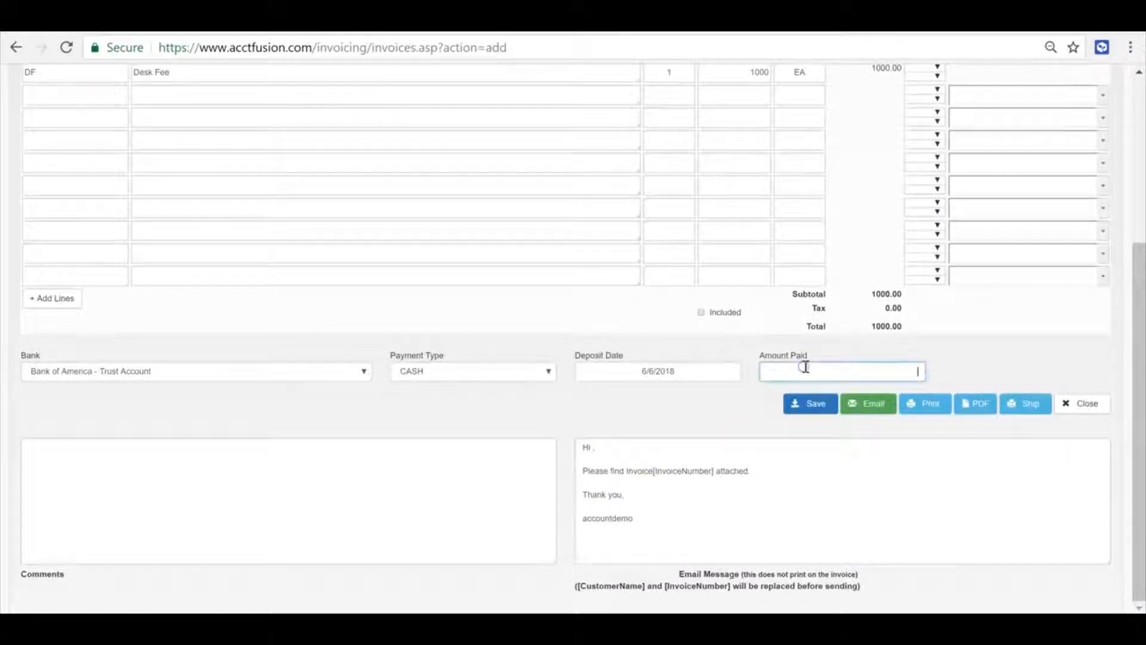
scroll(685, 410, up, 2)
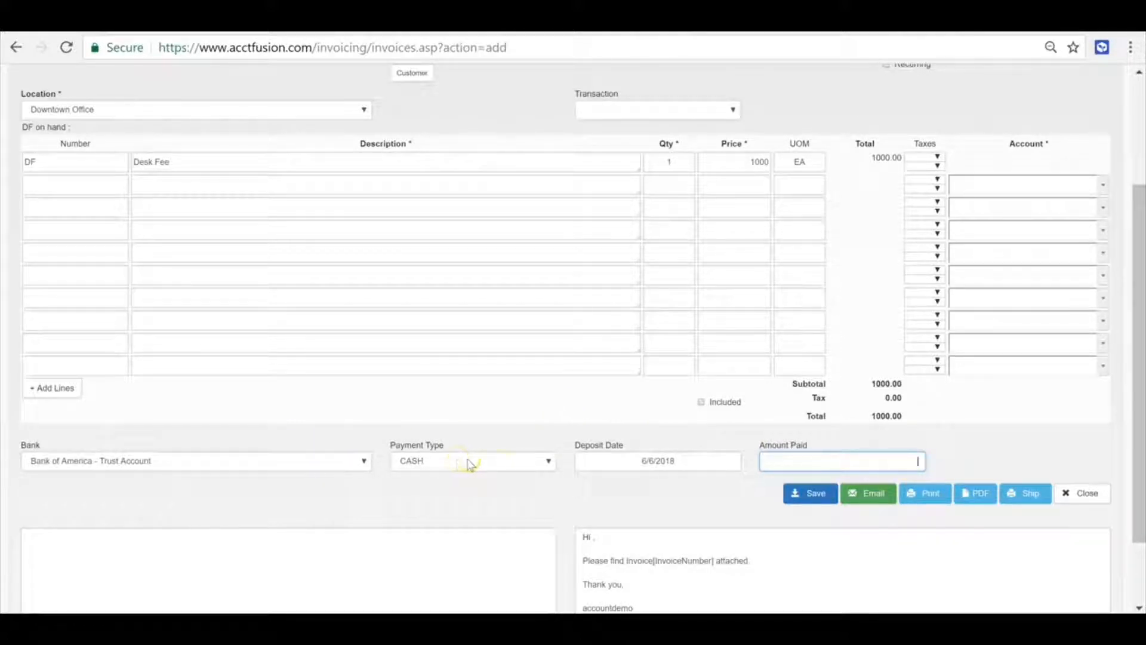
Add a second line described as Desk Fee Receivable with quantity 1, price 1000 and account 4200 Desk Fee Income
click(180, 189)
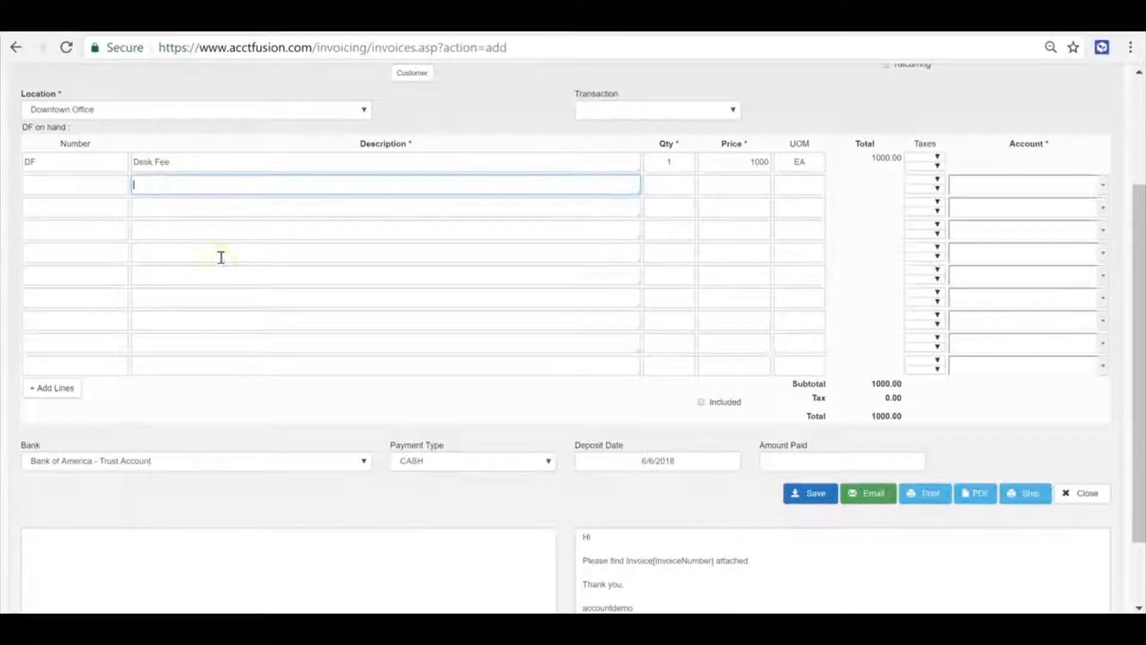
scroll(220, 258, up, 2)
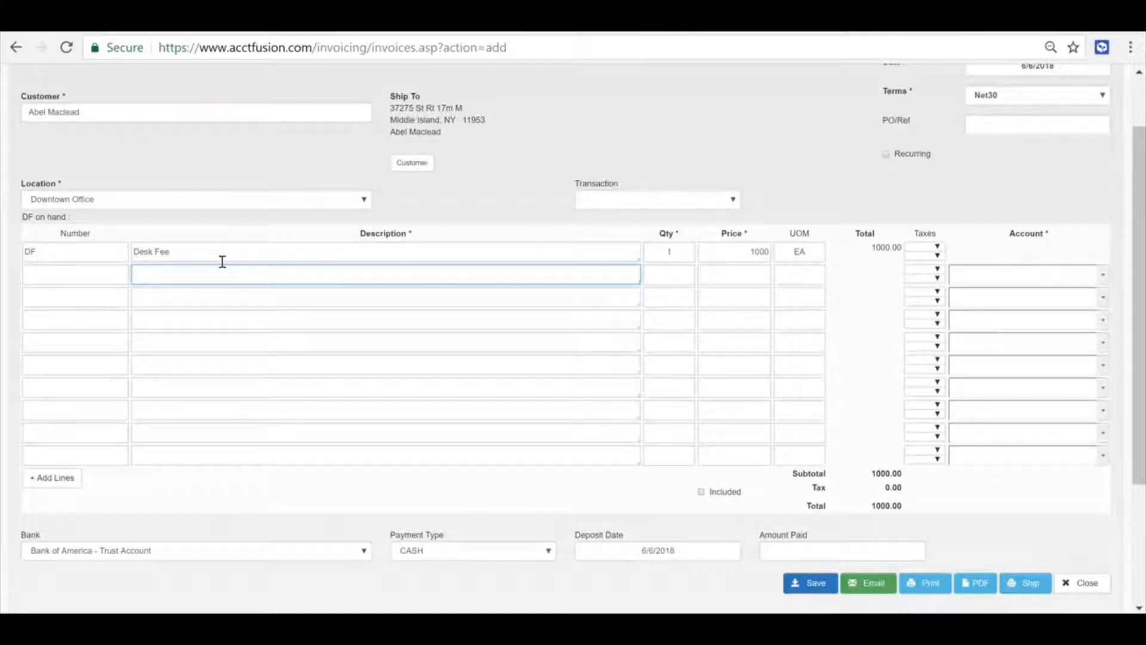
text(D)
text(esk Fee Receivable)
key(Tab)
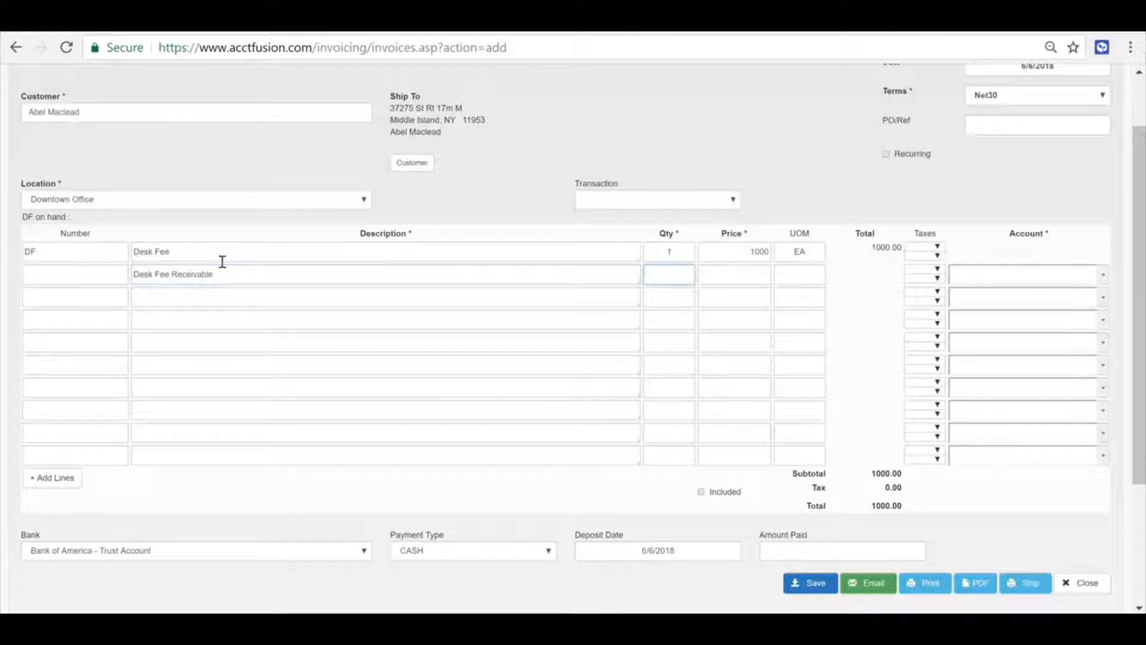
key(Tab)
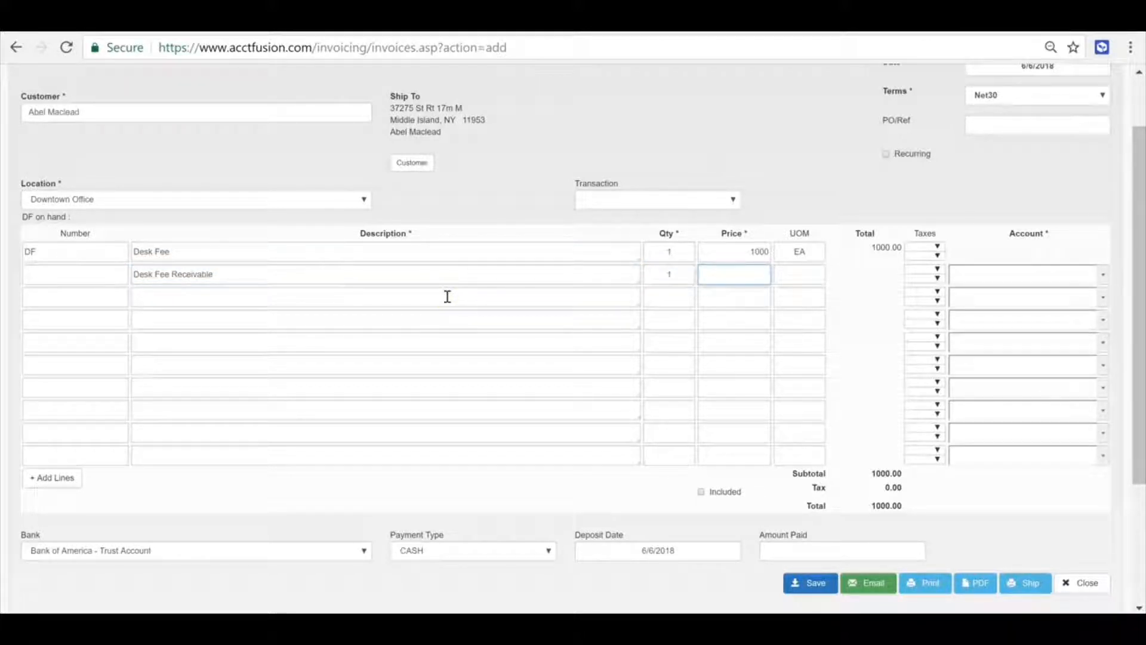
text(1000)
key(Tab)
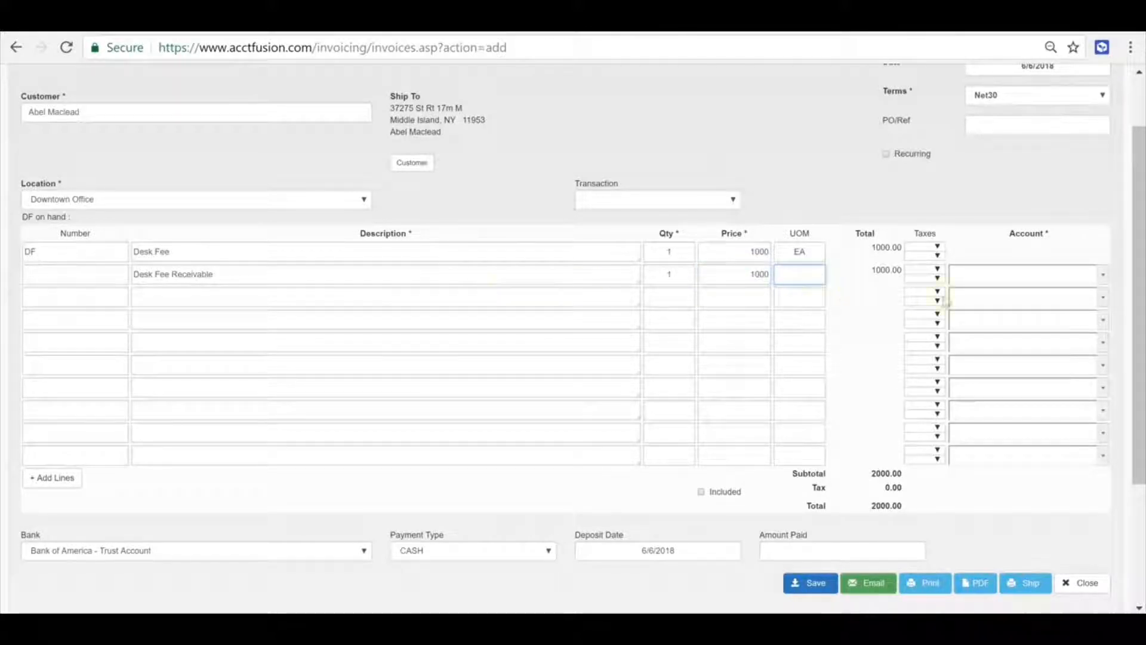
click(1103, 276)
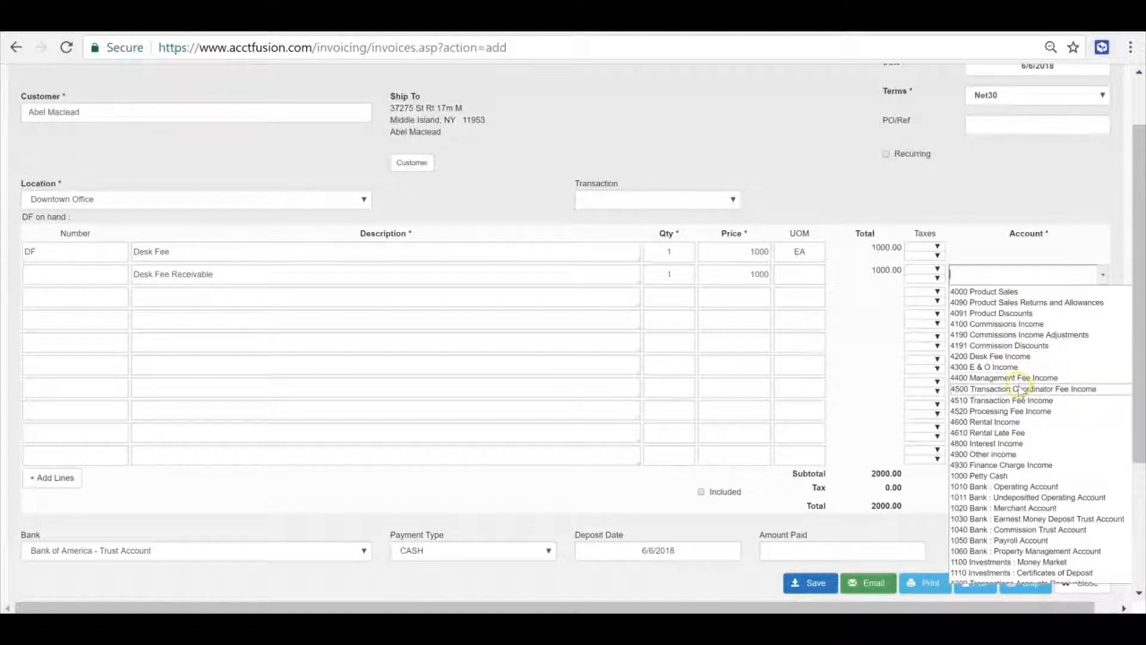
click(997, 356)
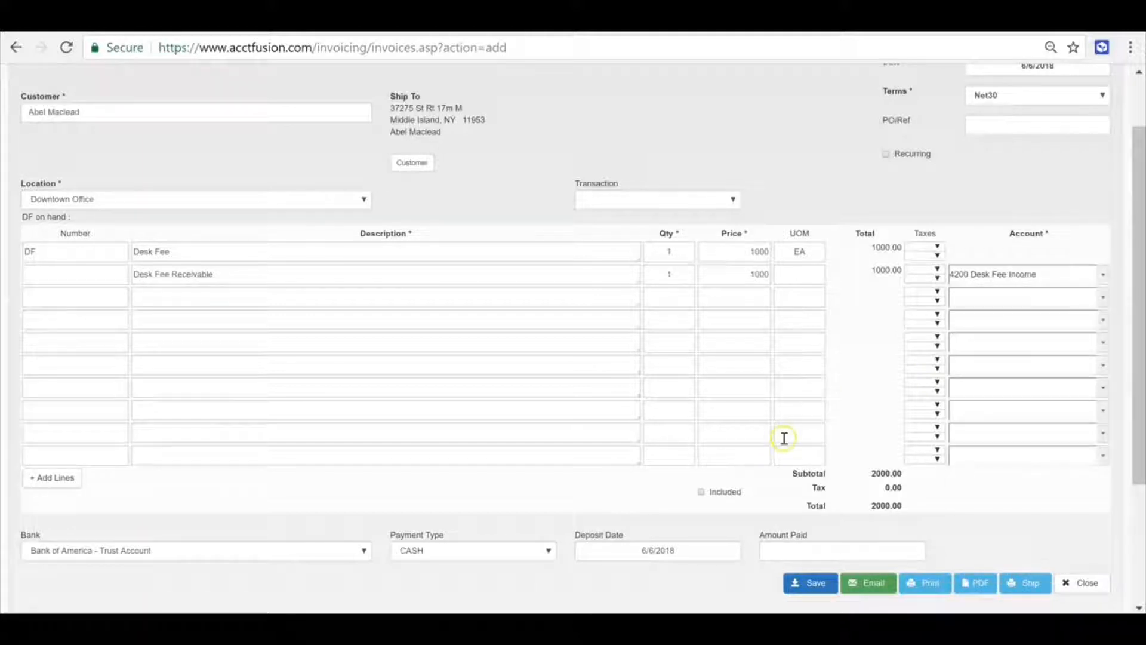
Save the completed two-line desk fee invoice
scroll(848, 465, down, 2)
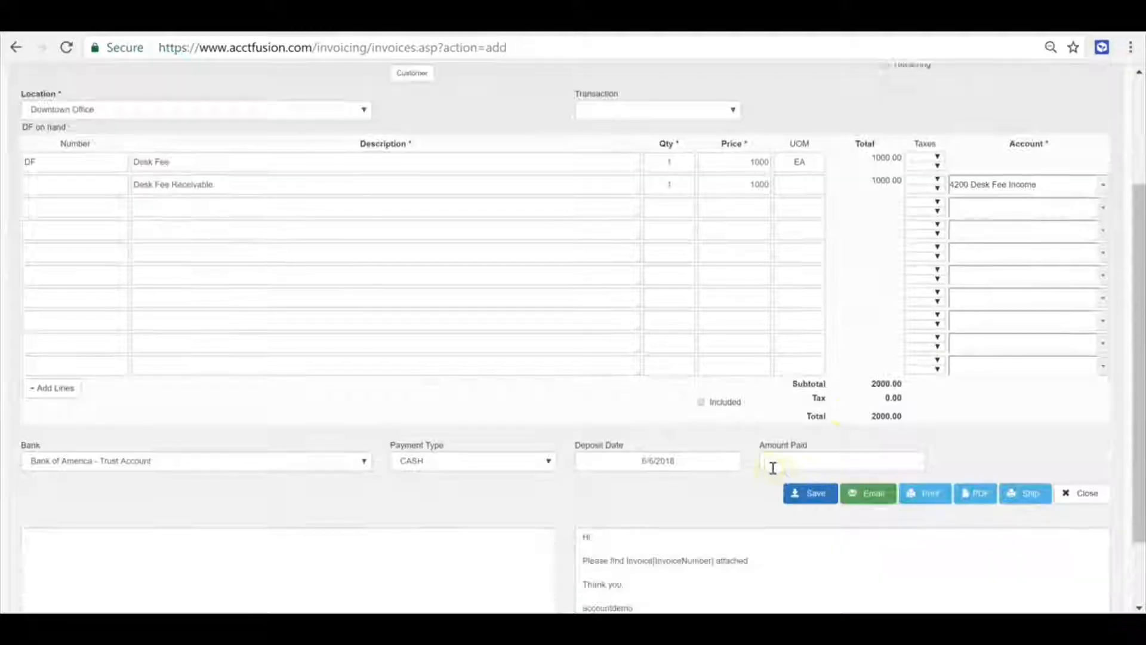
scroll(702, 480, up, 3)
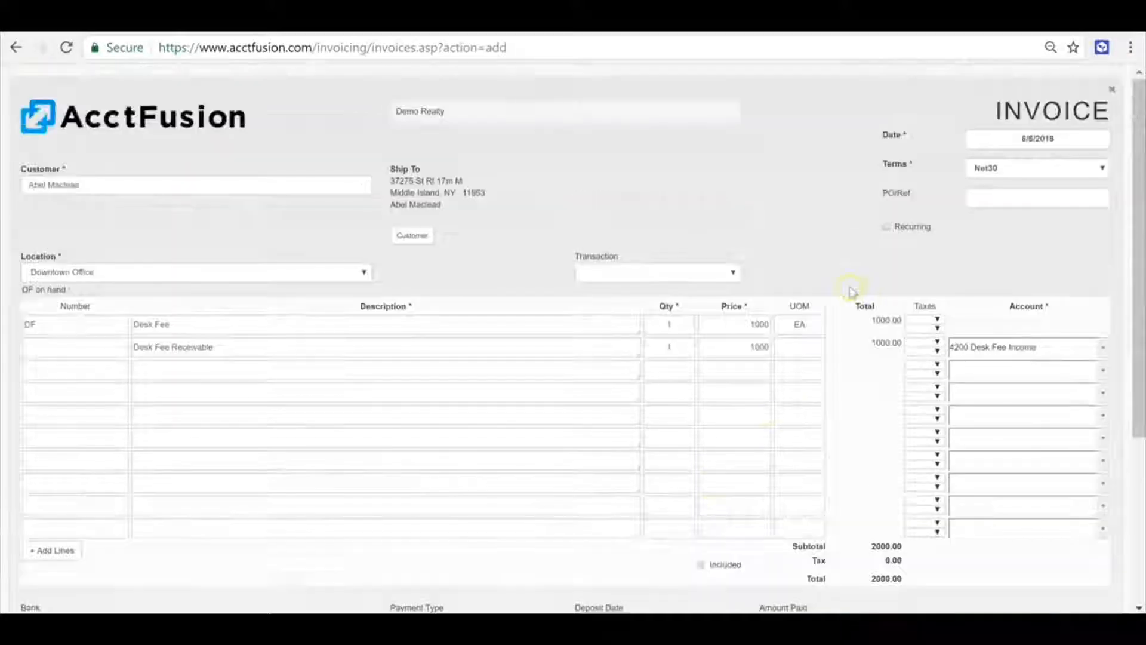
click(887, 228)
scroll(650, 319, down, 3)
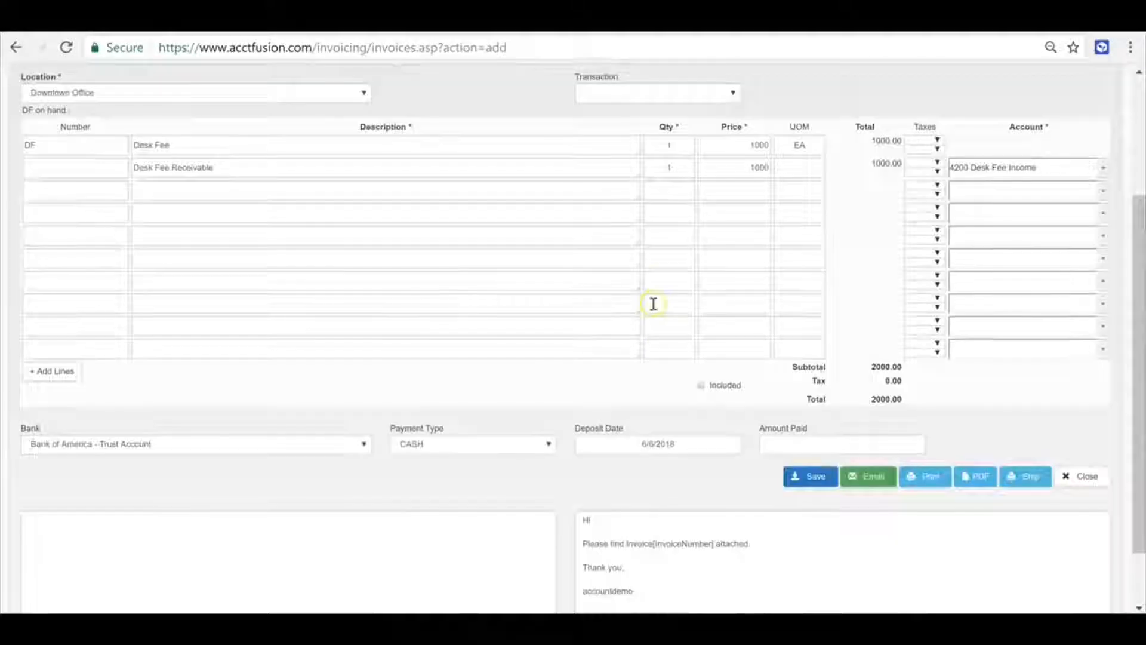
click(807, 483)
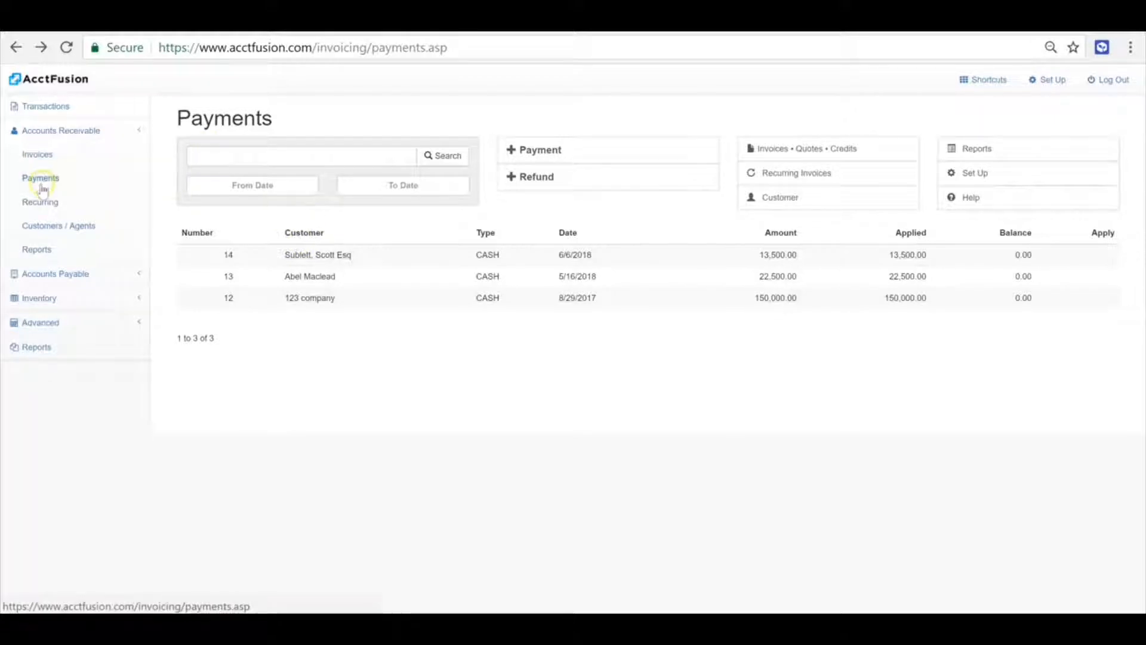
Start a new payment for the invoiced agent and retrieve that customer's open invoices
click(567, 150)
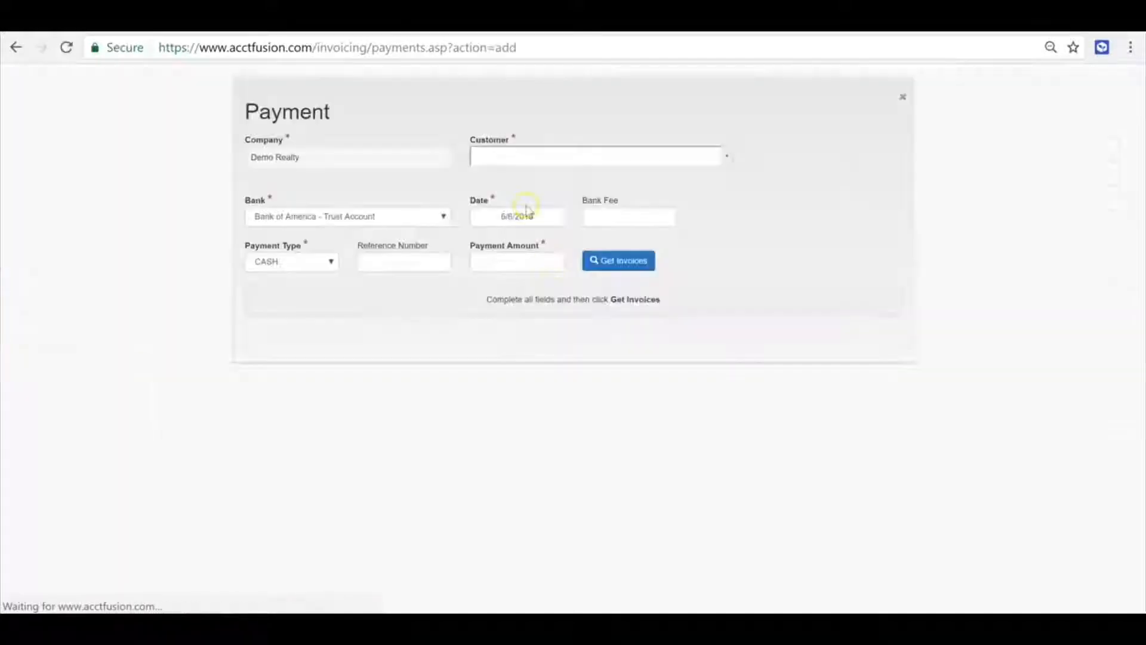
click(729, 156)
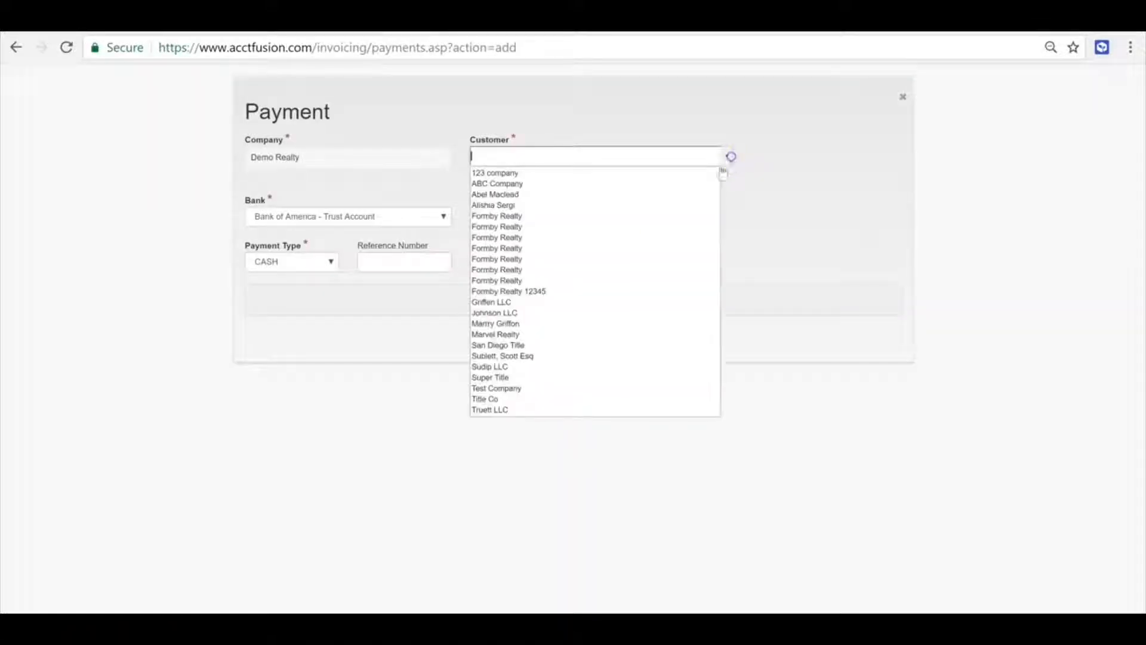
click(545, 195)
click(606, 263)
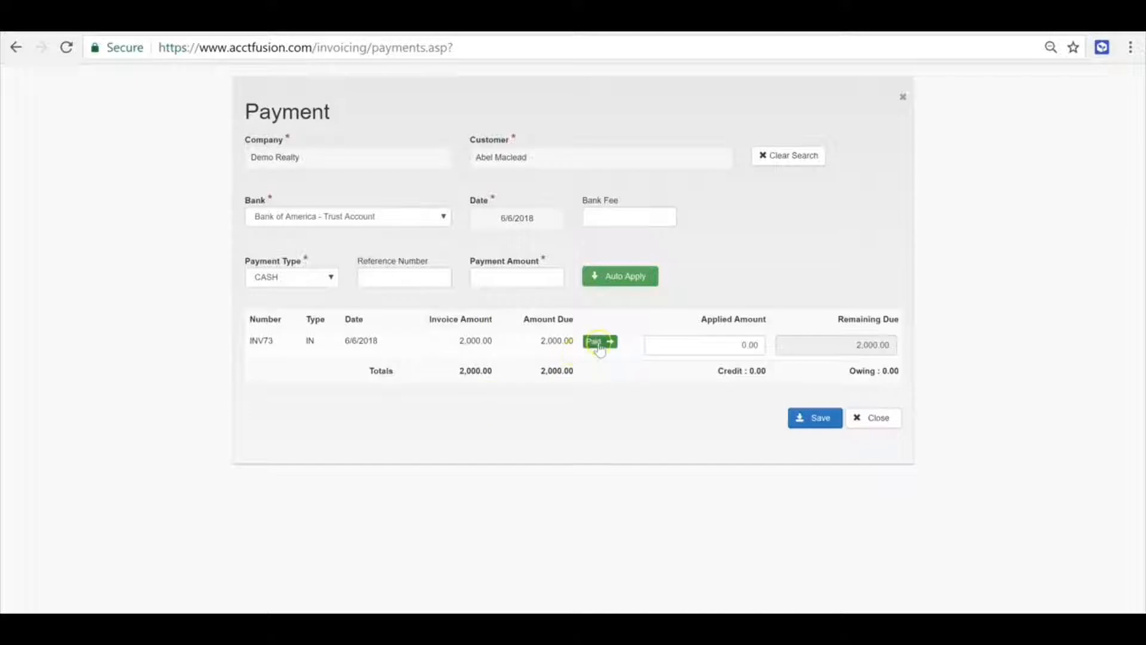
Mark invoice INV73 as paid in full, set the payment amount to 2000 and save the payment
click(599, 345)
click(509, 281)
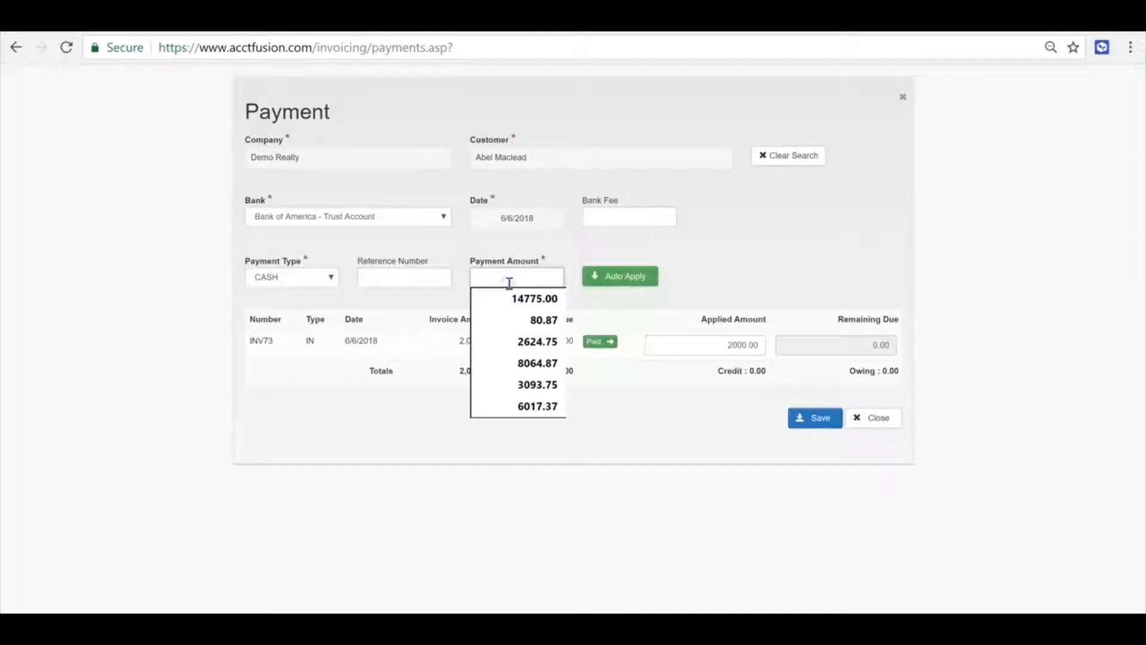
text(2000)
click(844, 230)
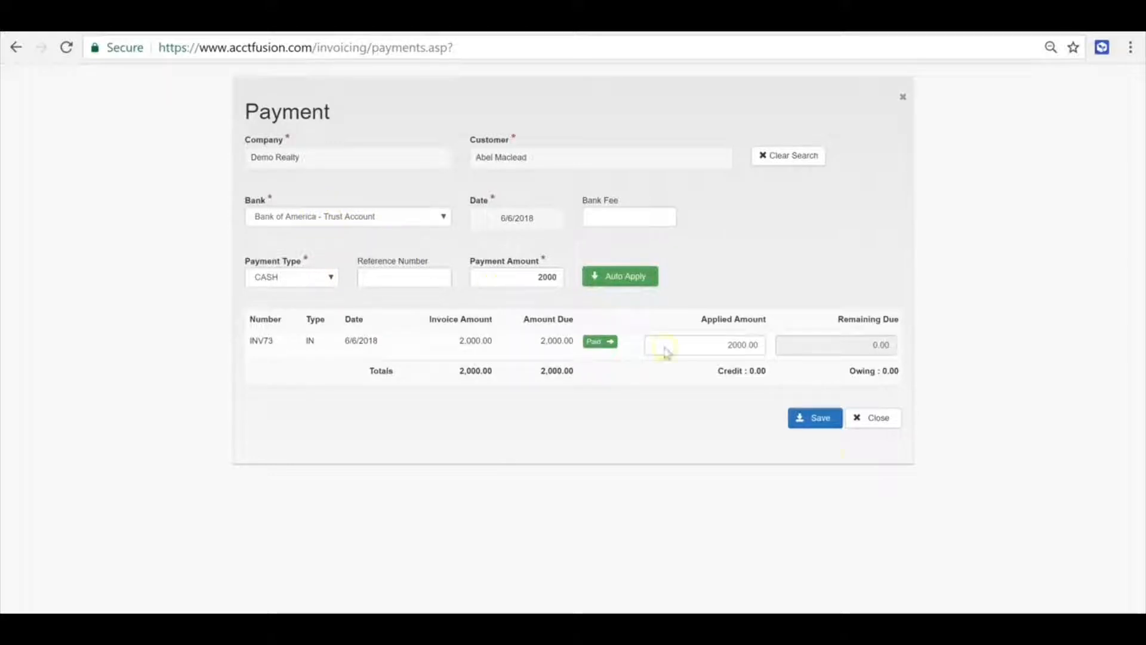
click(822, 419)
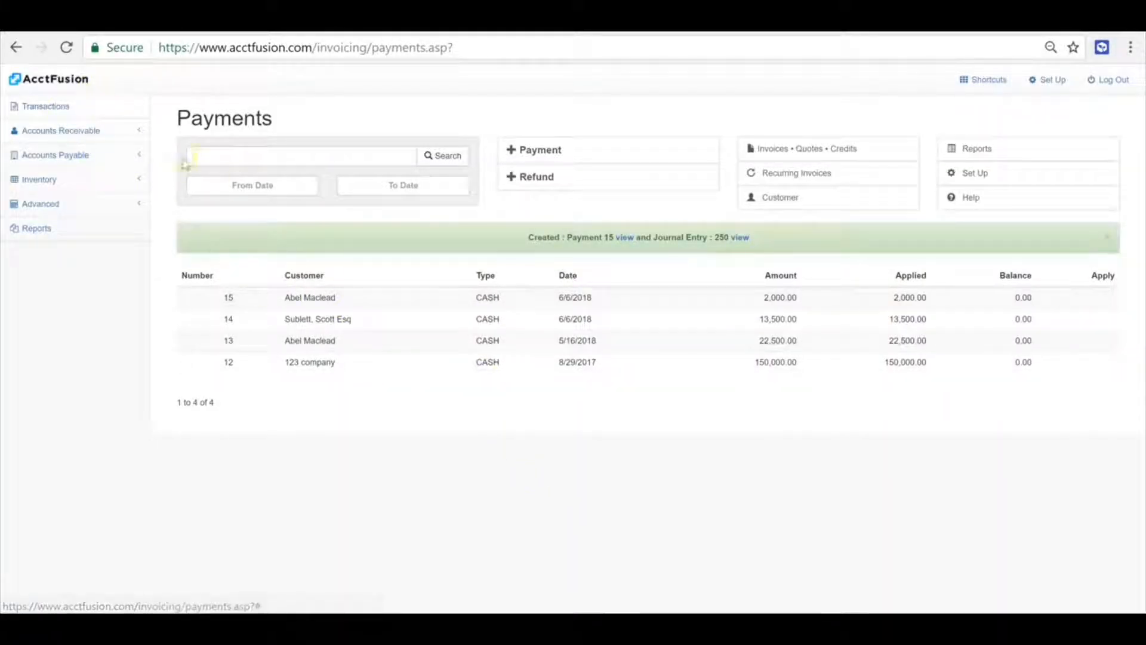
Return to the dashboard and open the Customers / Agents list under Accounts Receivable
click(88, 90)
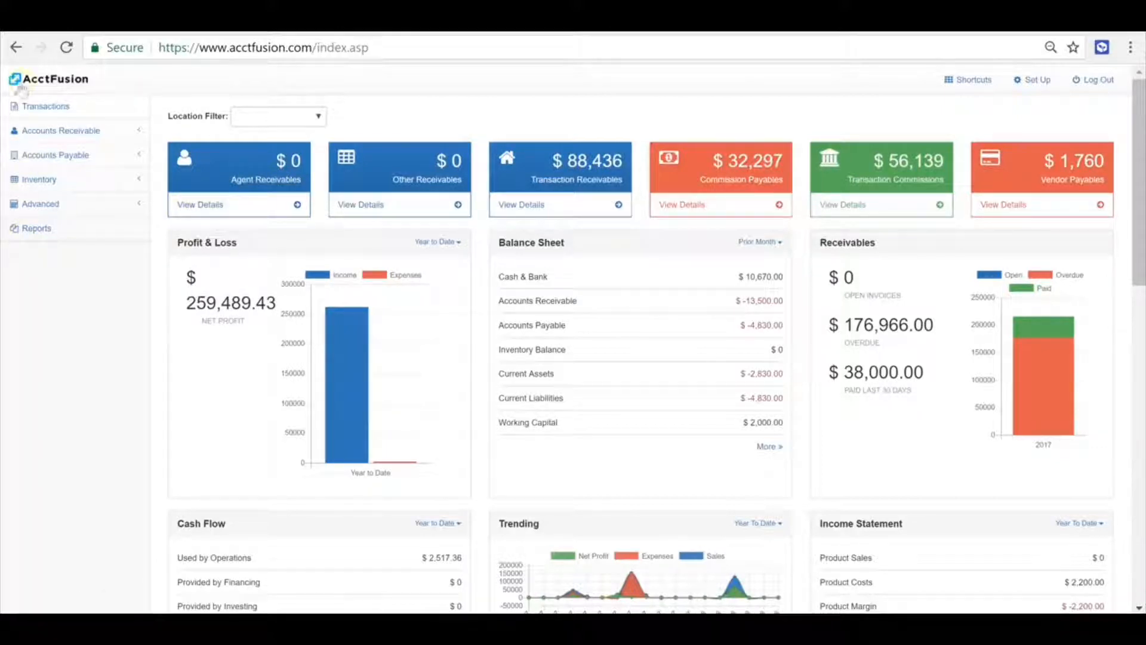
click(113, 141)
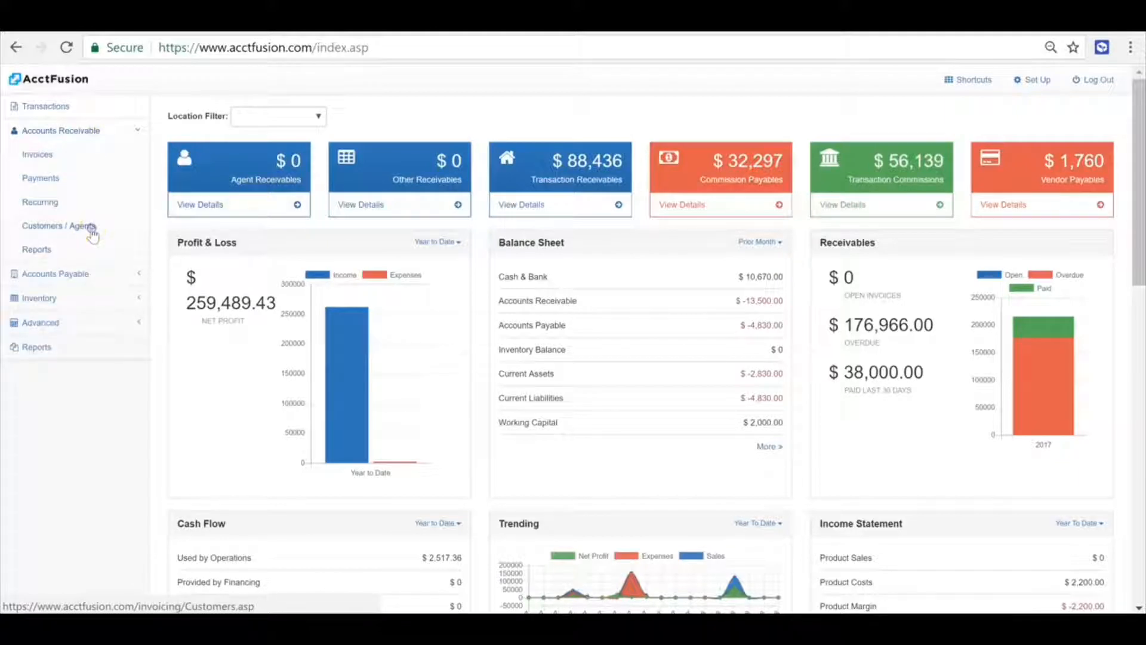
click(92, 228)
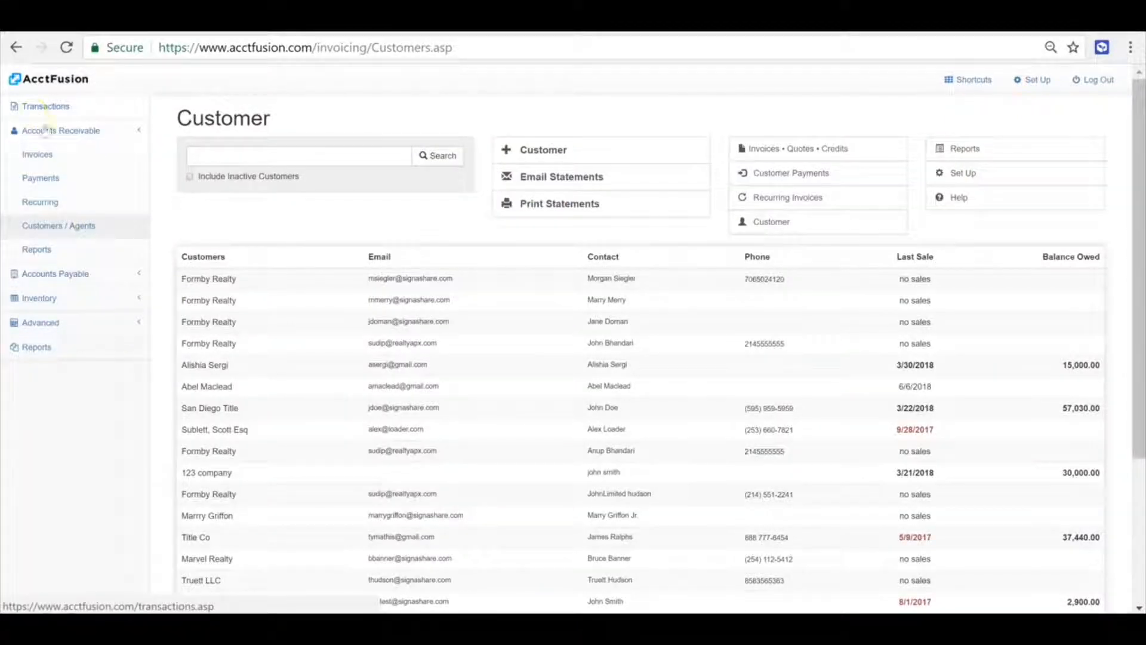
Check the agent, other and transaction receivables on the dashboard, and reopen the Customers / Agents list
click(67, 85)
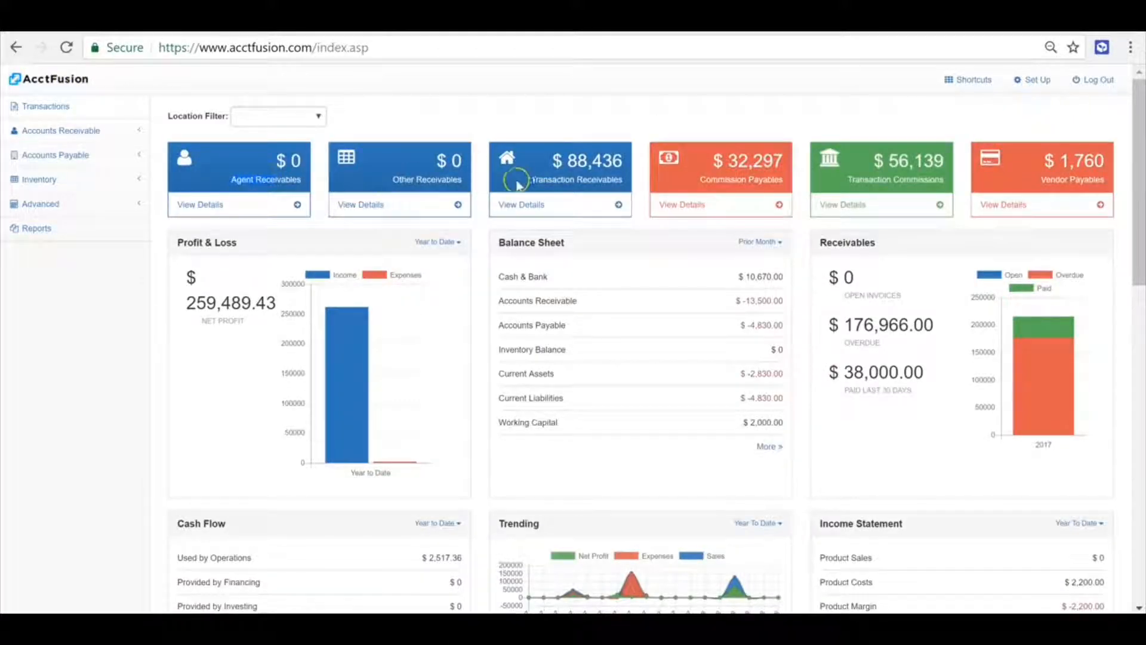
click(54, 132)
click(73, 229)
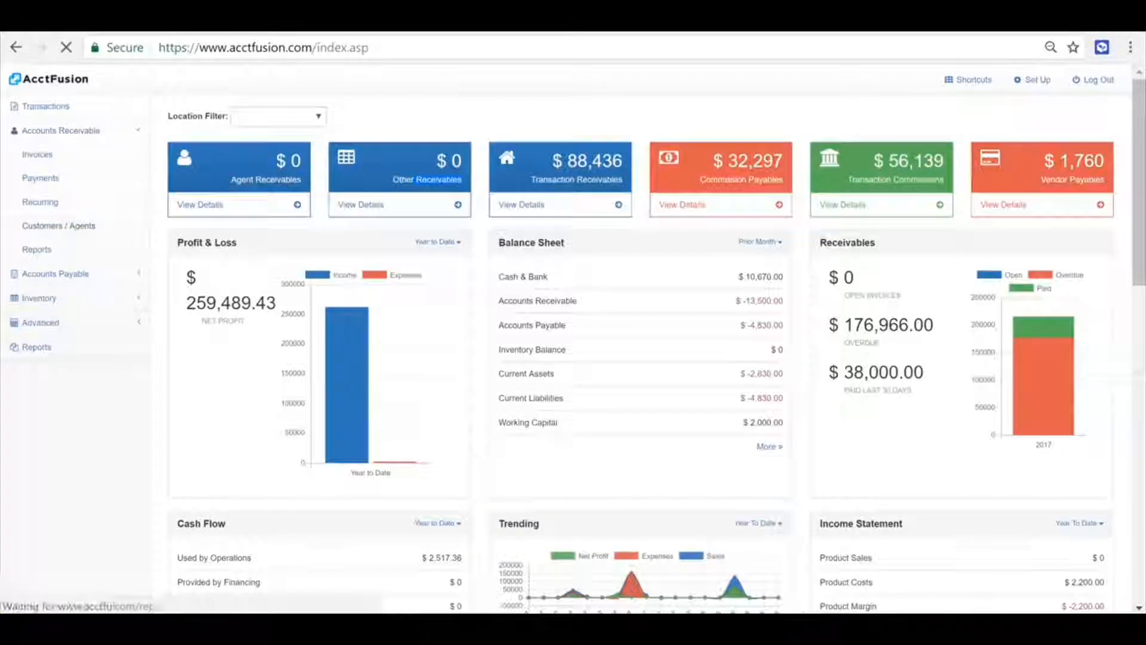
Open the invoiced agent's customer record, check its Group assignment and close the record without editing it
click(287, 425)
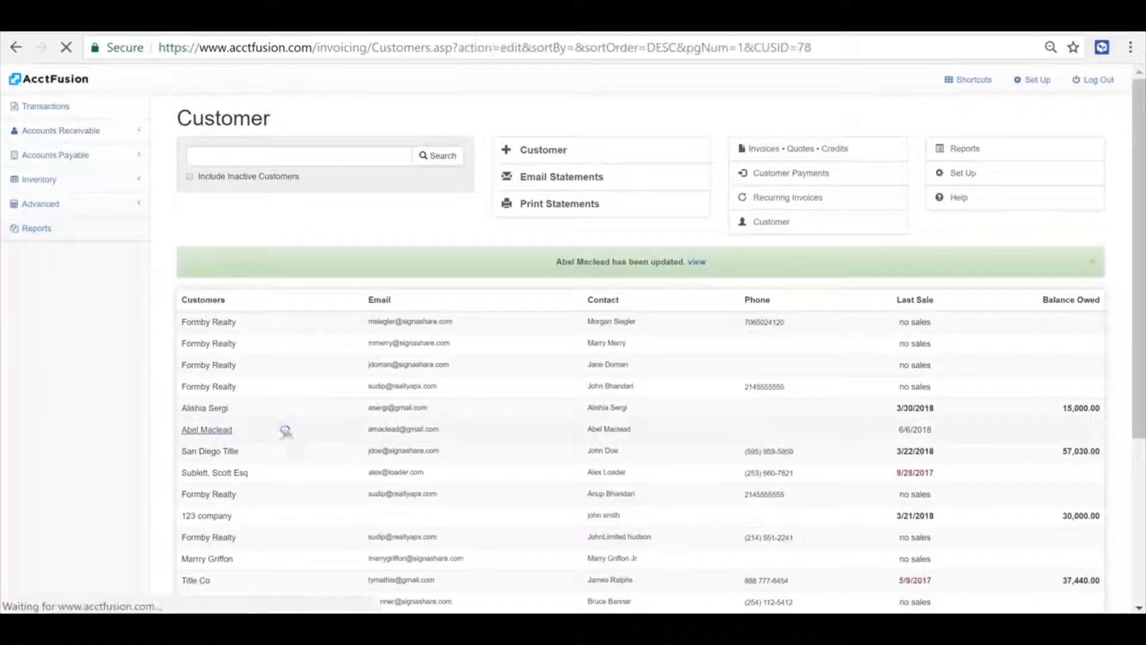
drag(906, 173, 932, 174)
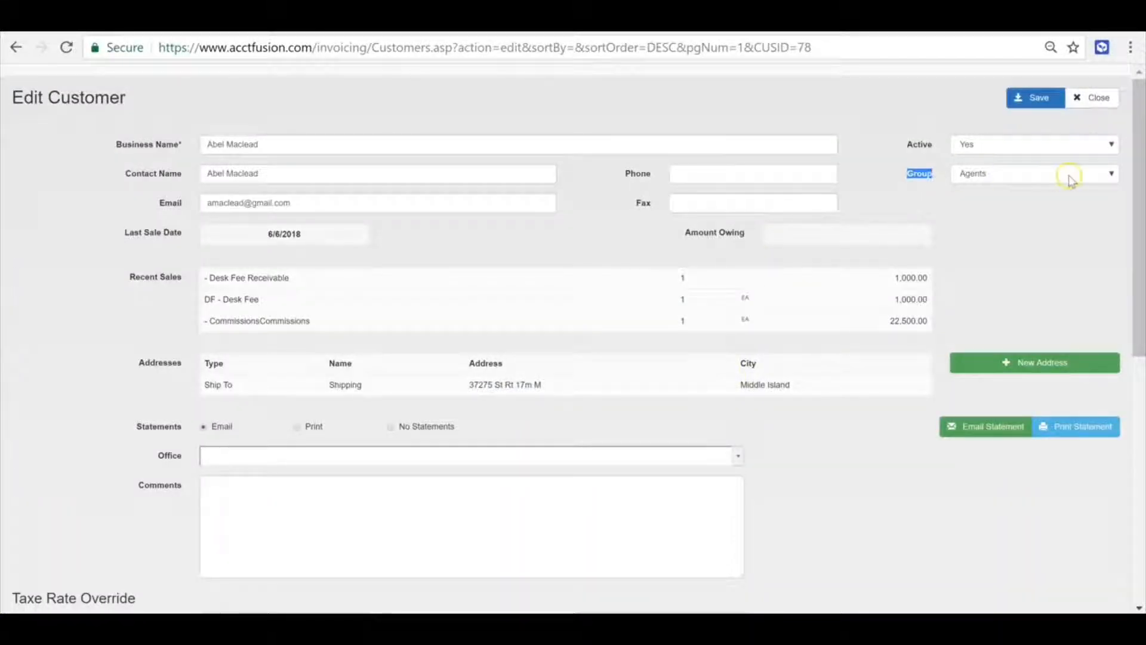
click(1033, 220)
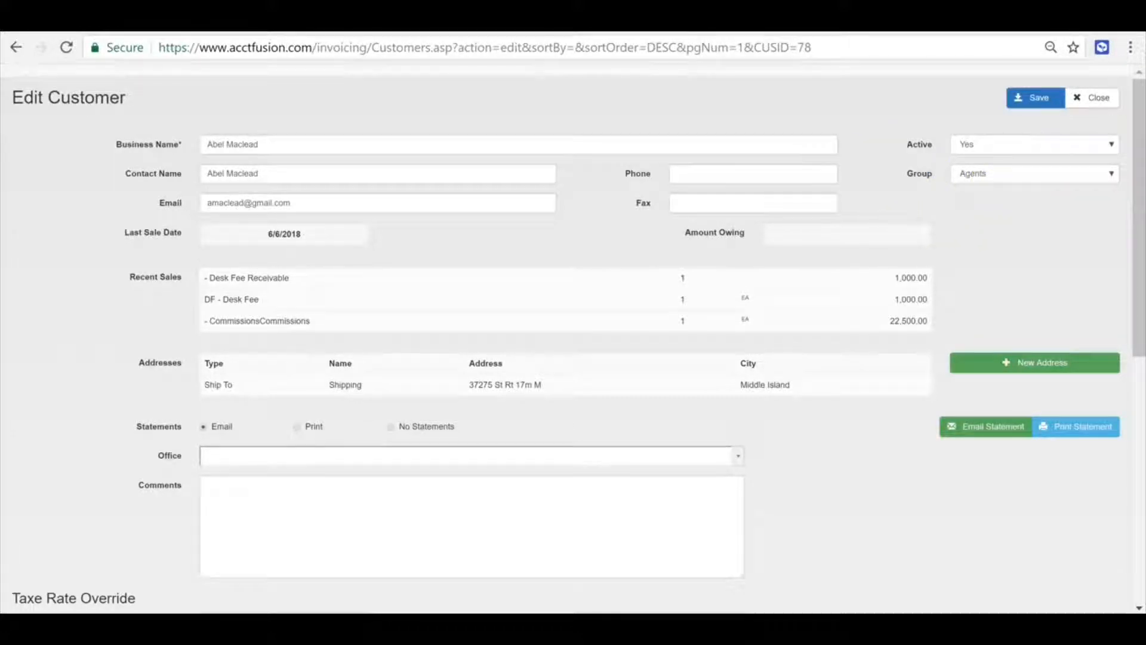
click(1095, 98)
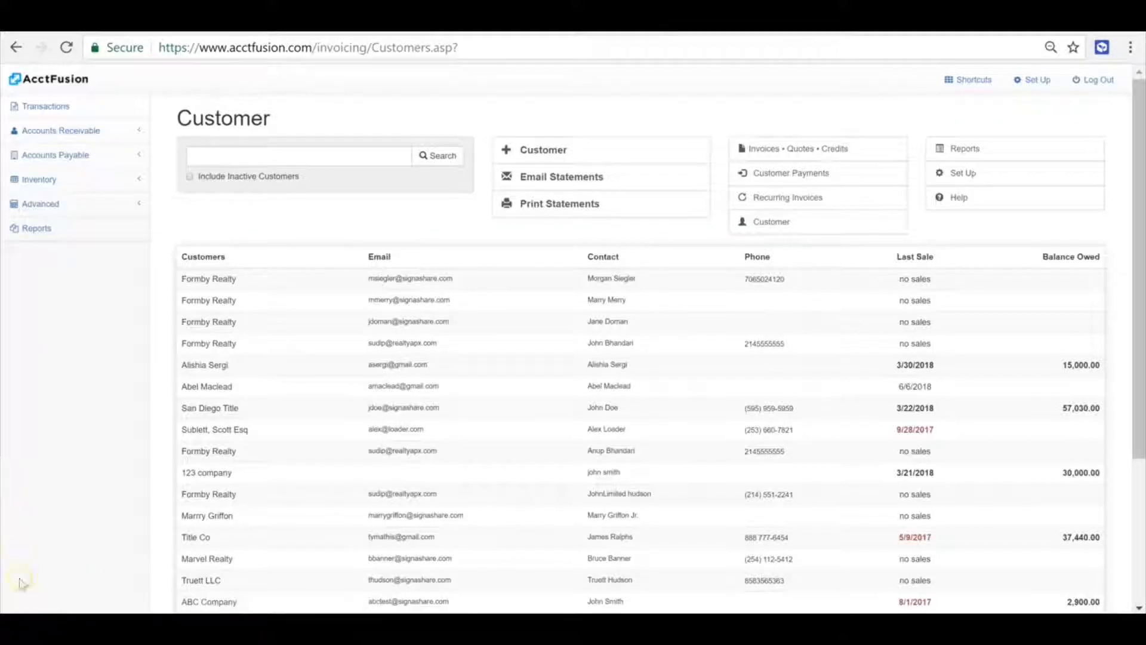
Open the recurring invoices under Accounts Receivable and generate the next month's invoice from INV73
click(63, 130)
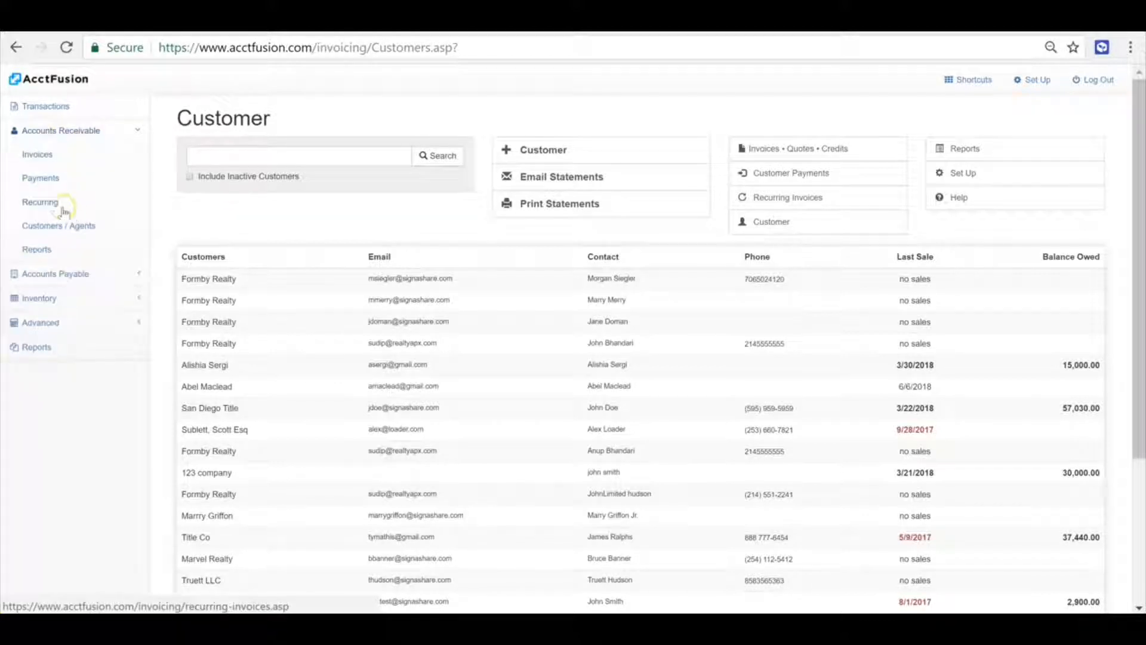
click(57, 201)
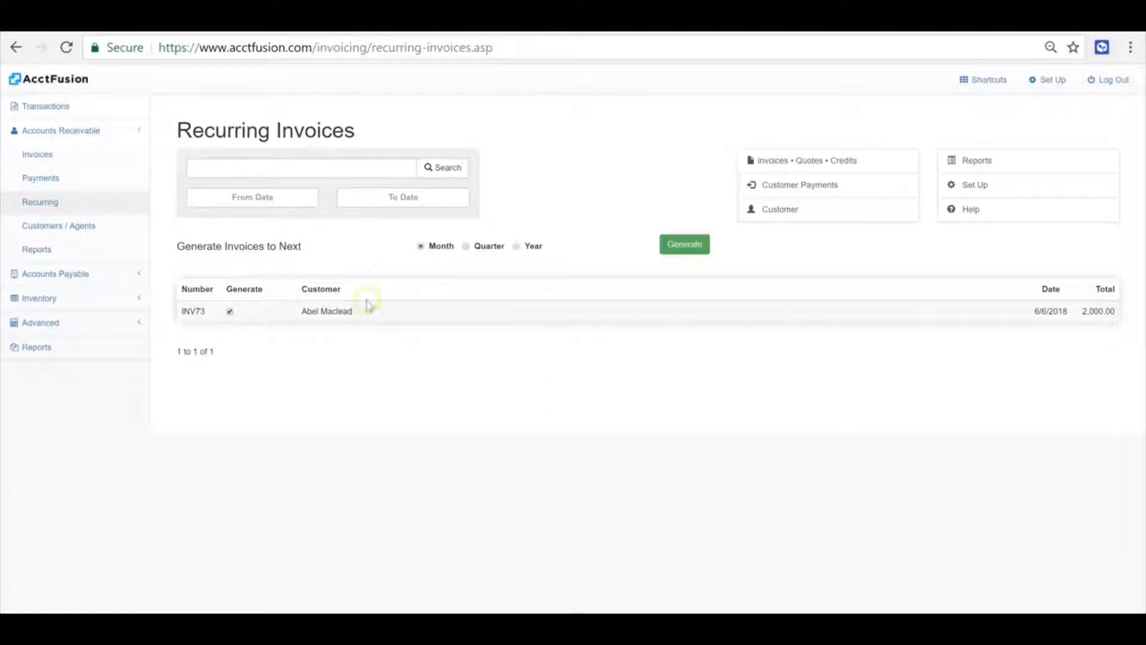
click(699, 249)
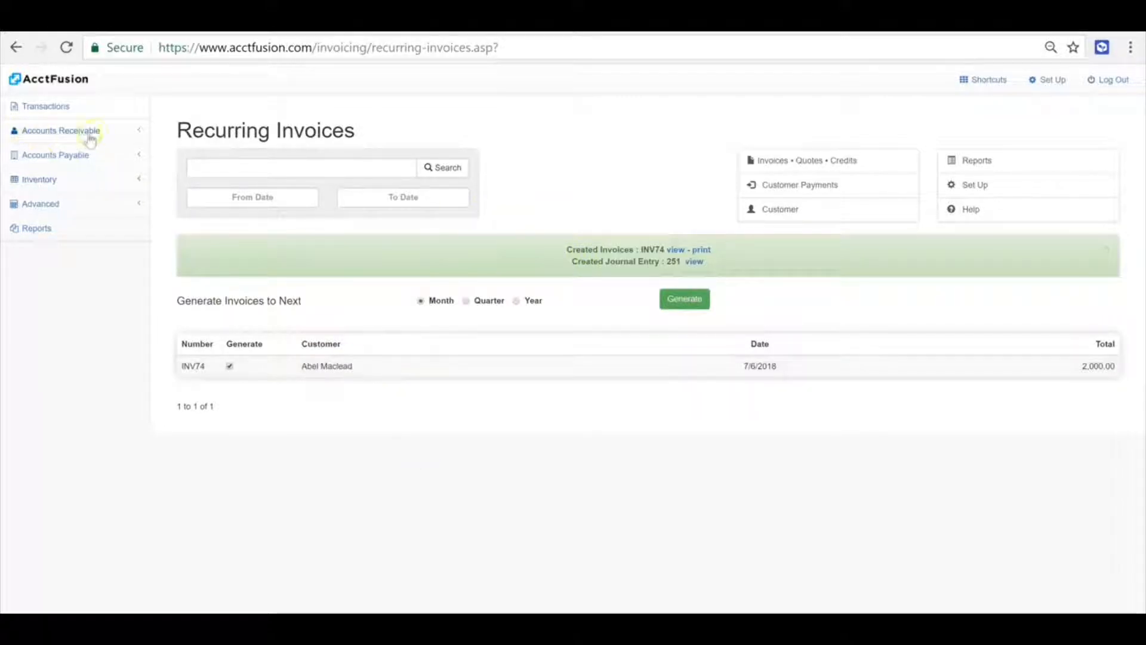
Open the newly generated invoice INV74 from the Invoices list, review its date and desk fee lines, and close it
click(96, 131)
click(44, 154)
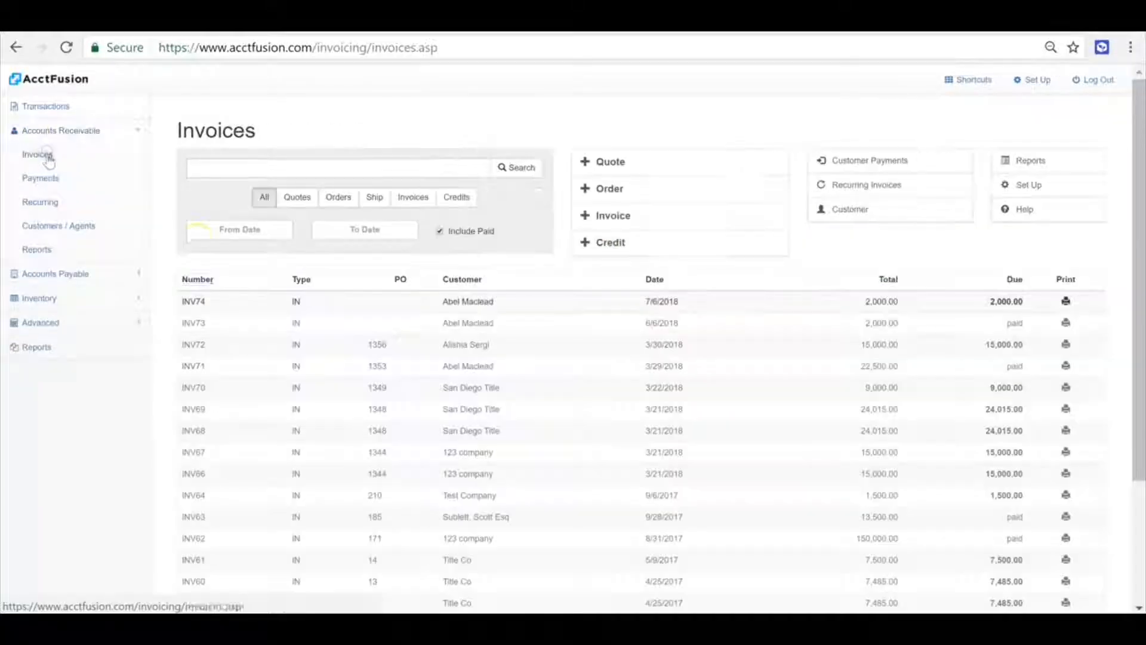
click(561, 301)
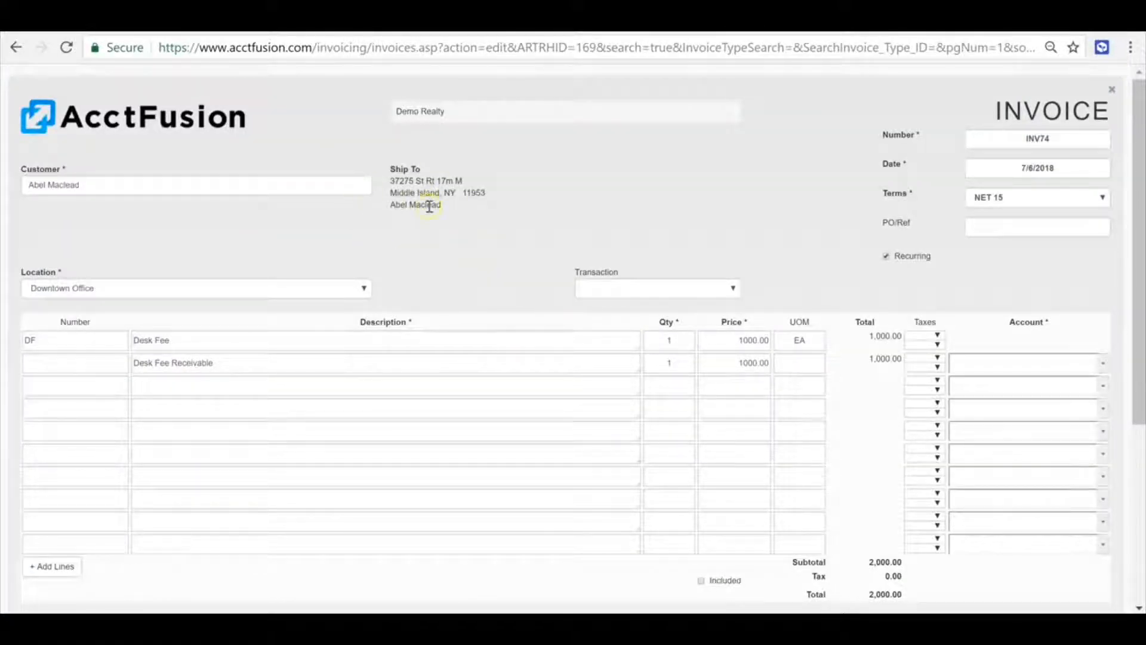
scroll(287, 471, down, 3)
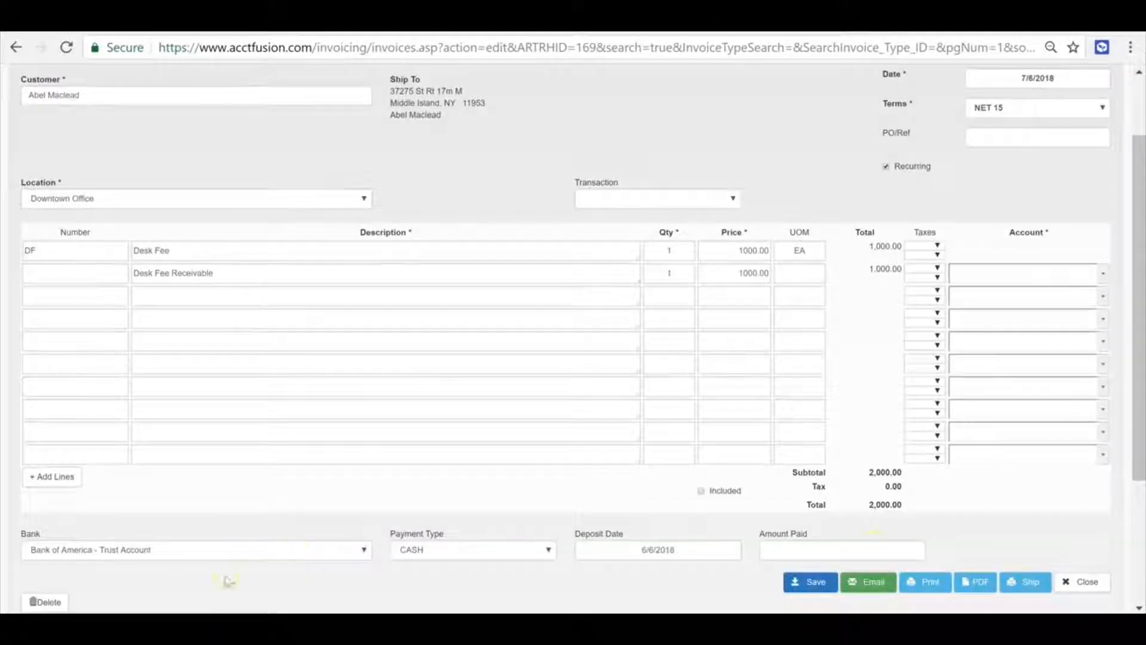
click(1083, 581)
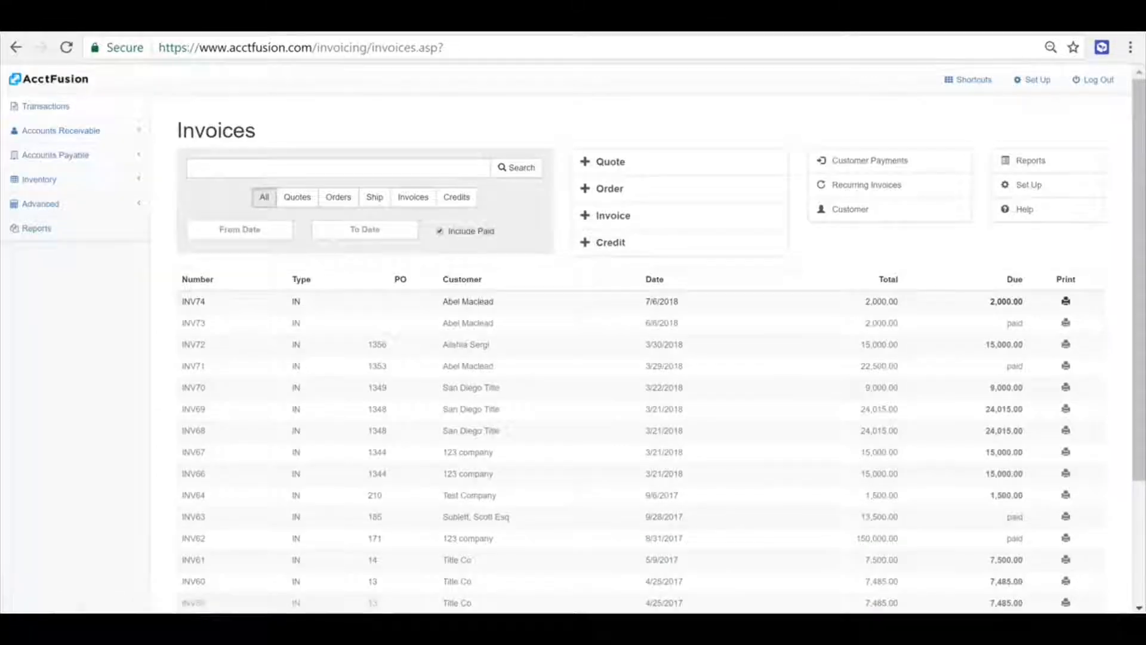
Start a new expense under Accounts Payable with Century Communications as the vendor
click(69, 159)
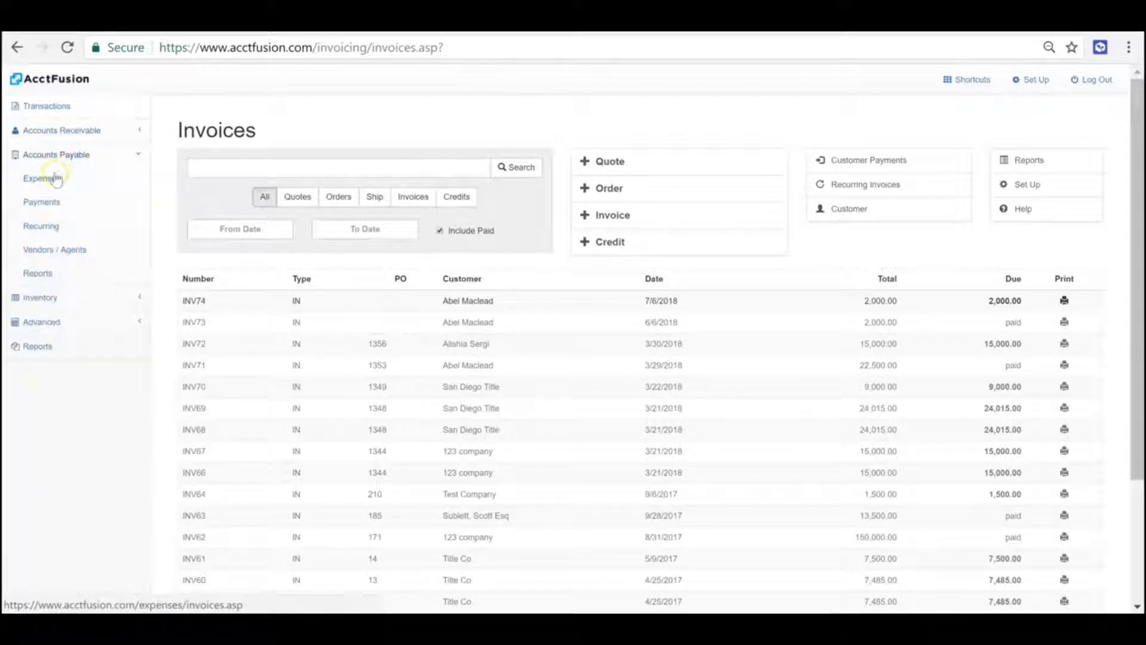
click(54, 180)
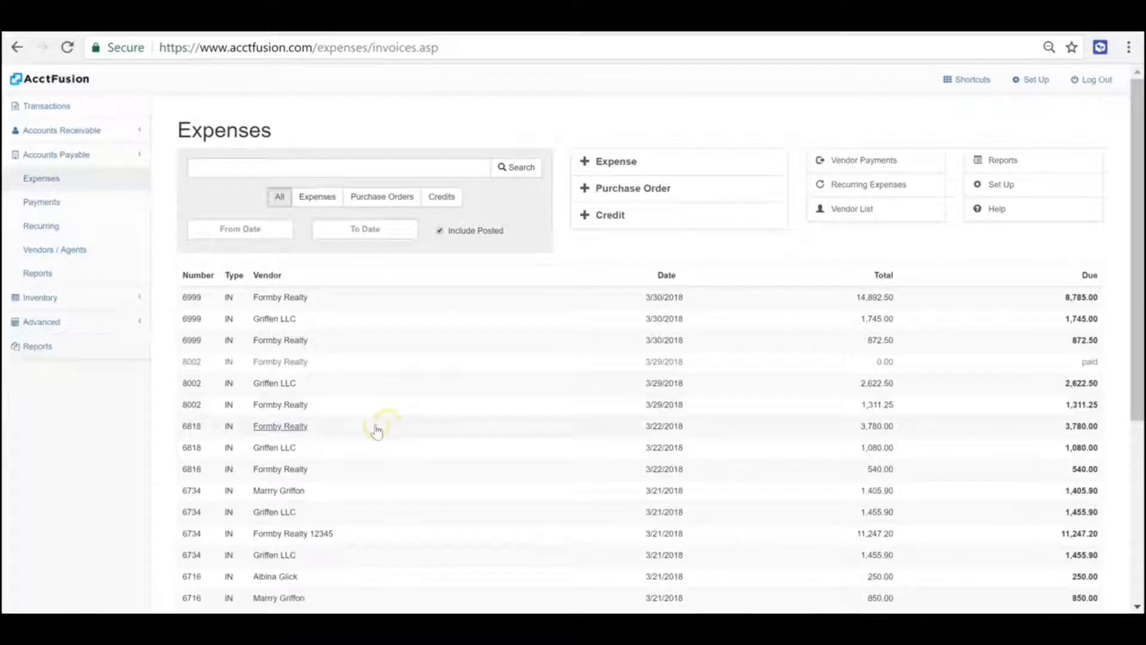
click(641, 164)
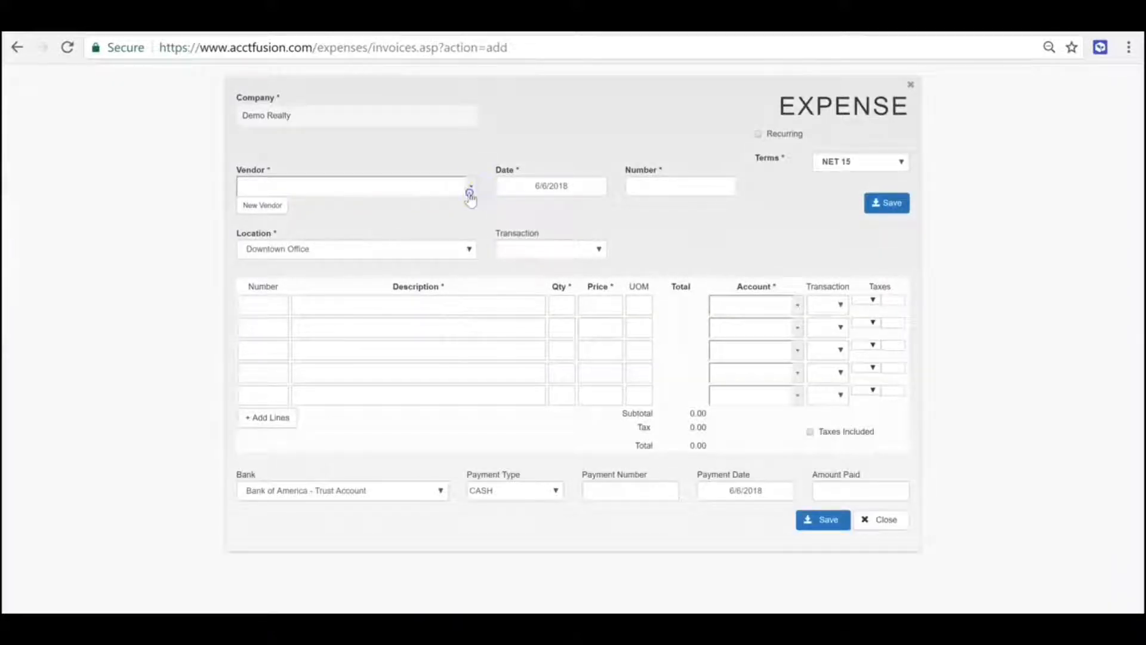
click(471, 189)
click(366, 236)
Fill the first expense line with the description Phone Bill, quantity 1 and price 1000
click(322, 303)
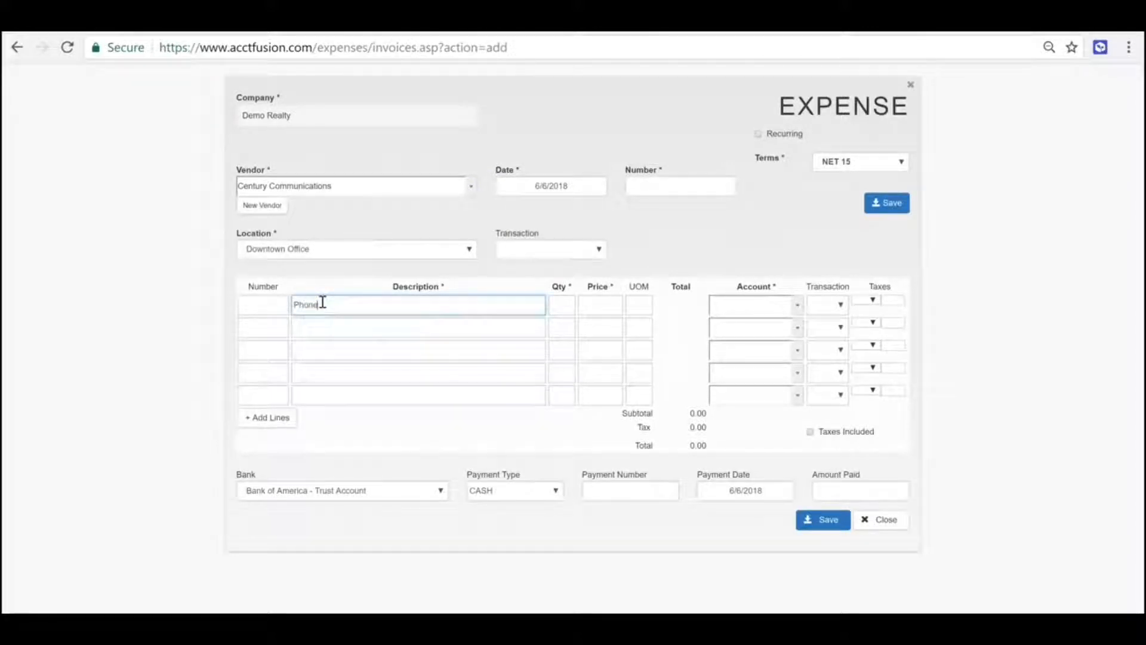
text(Phone Bu)
key(BackSpace)
text(il)
key(Tab)
key(Tab)
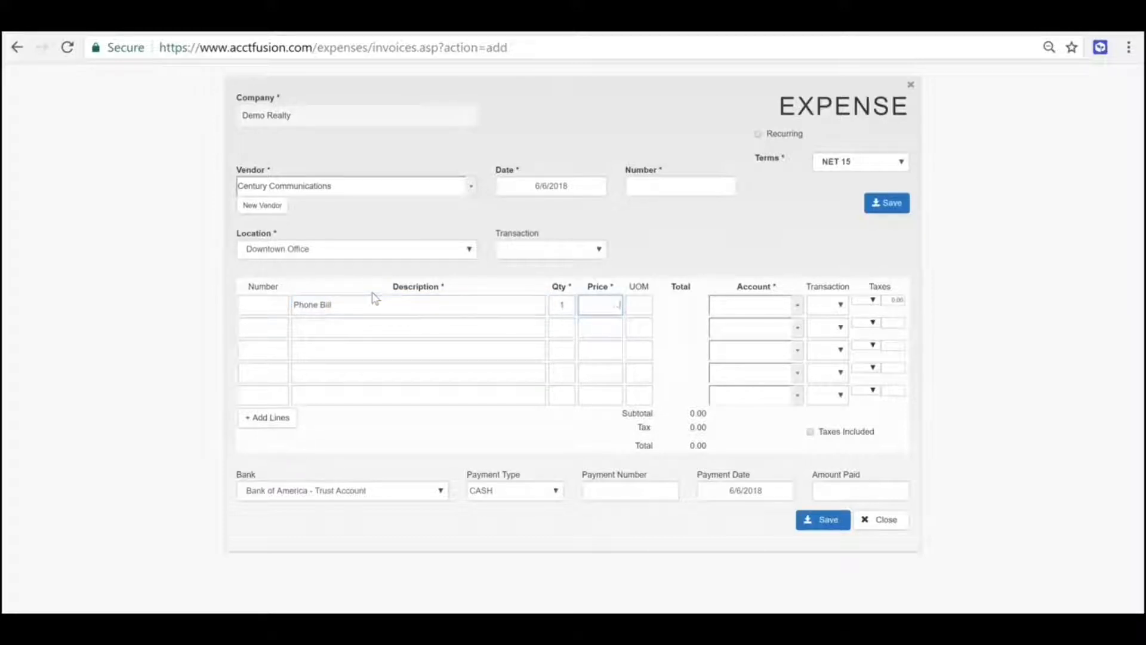
text(1000)
click(709, 241)
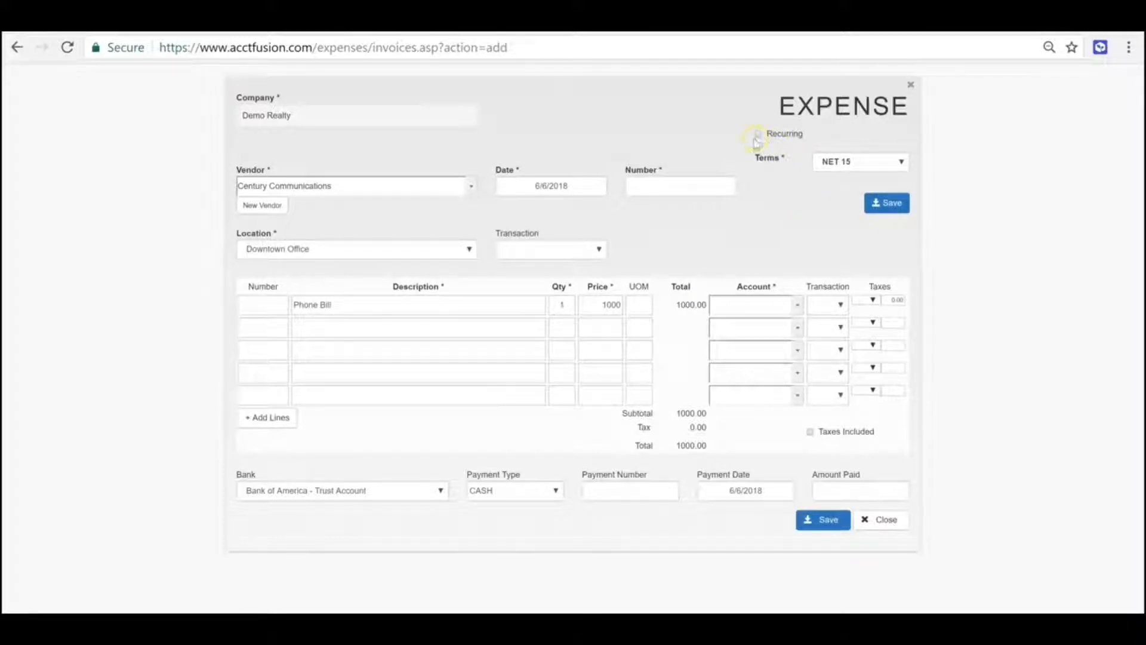
Assign the Phone Bill line to account 6800 Office expenses
click(796, 305)
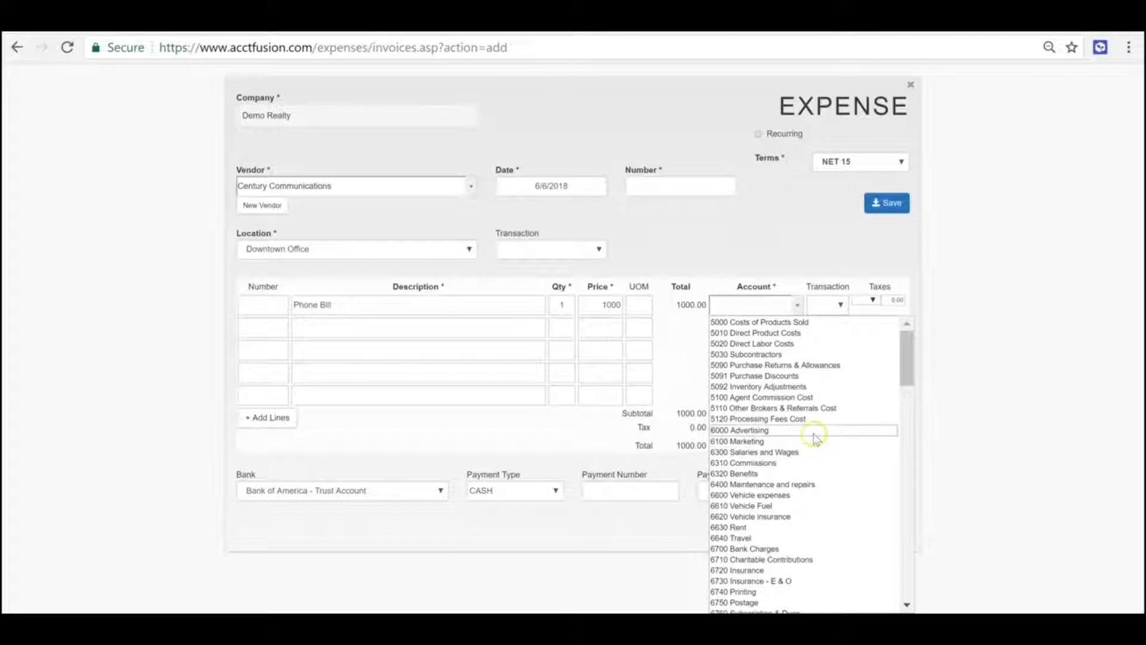
scroll(818, 442, down, 3)
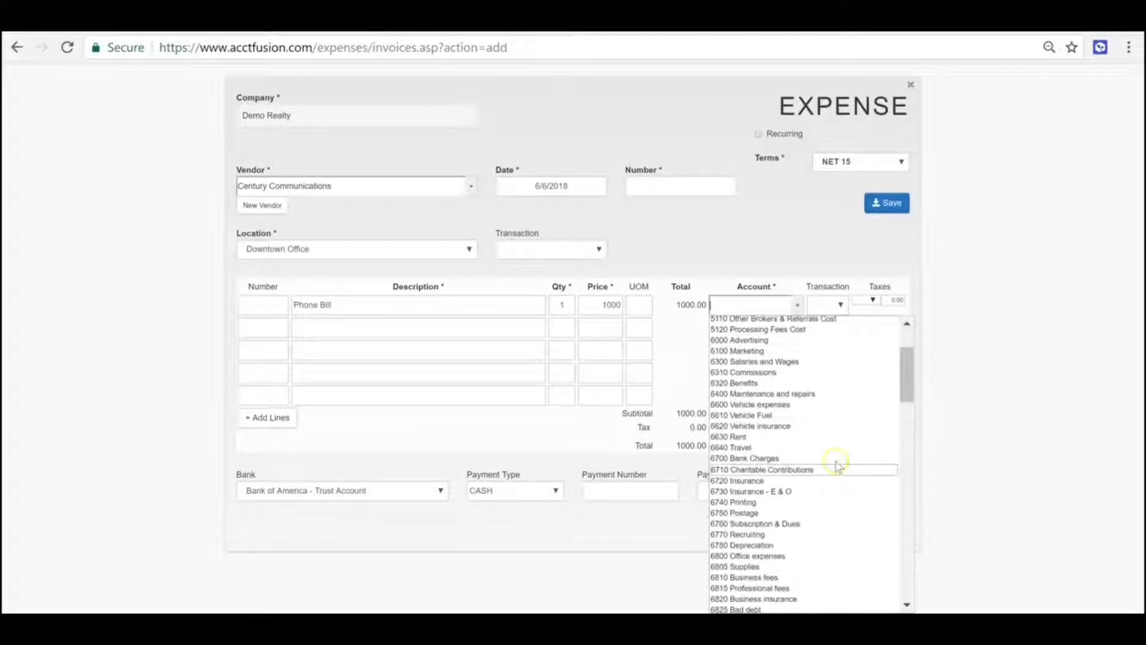
click(784, 557)
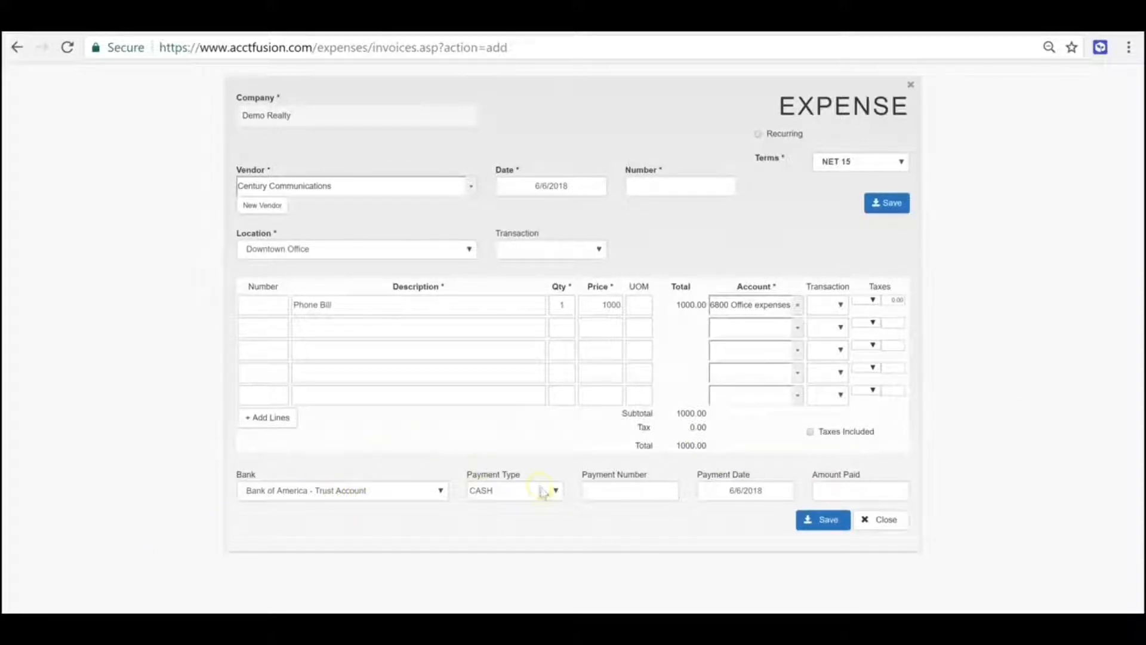
Set the expense's amount paid to 1000 and try to save the expense
click(662, 496)
click(850, 488)
text(1000)
click(824, 519)
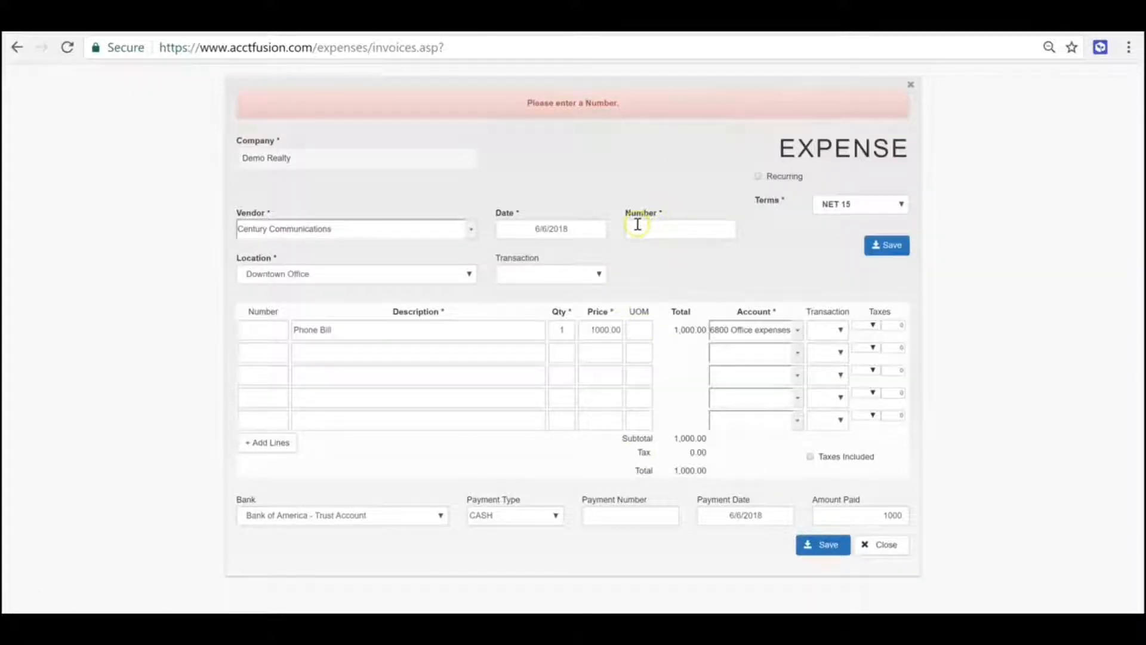
Set the expense number to 6-6-7 and save the expense with its payment
click(671, 228)
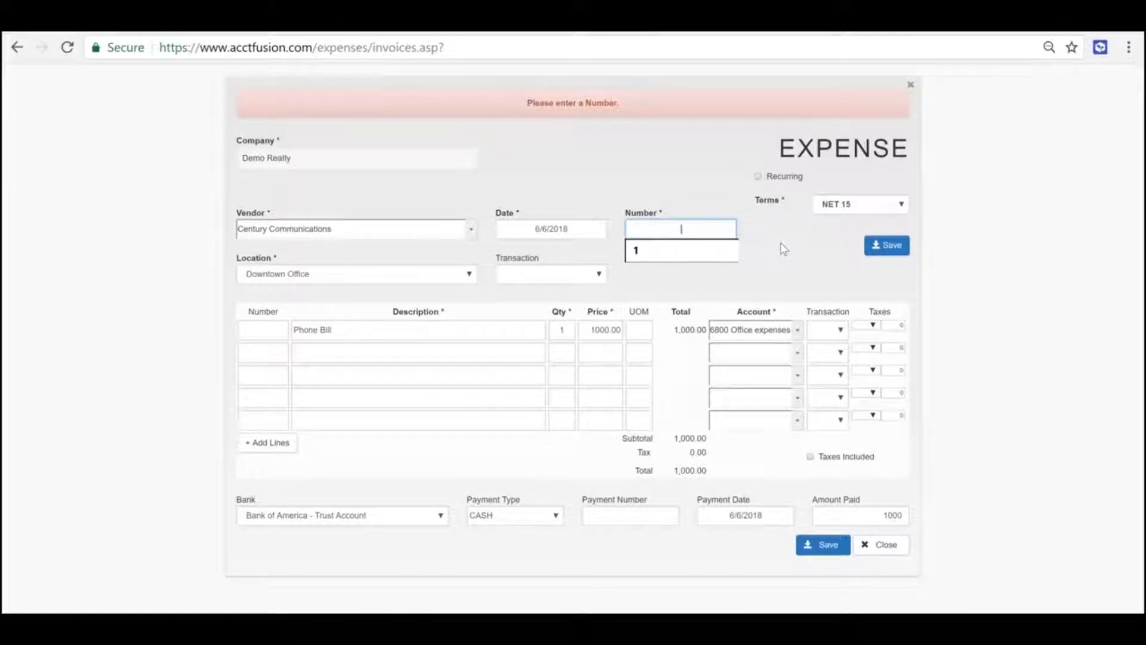
text(6-6-7)
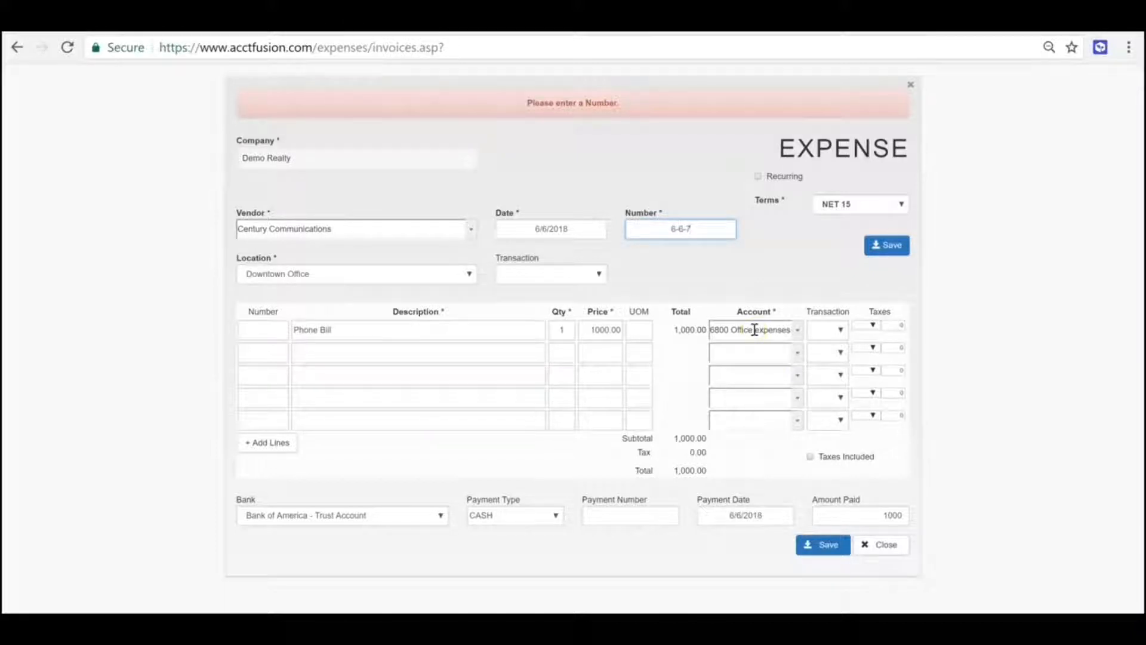
click(827, 545)
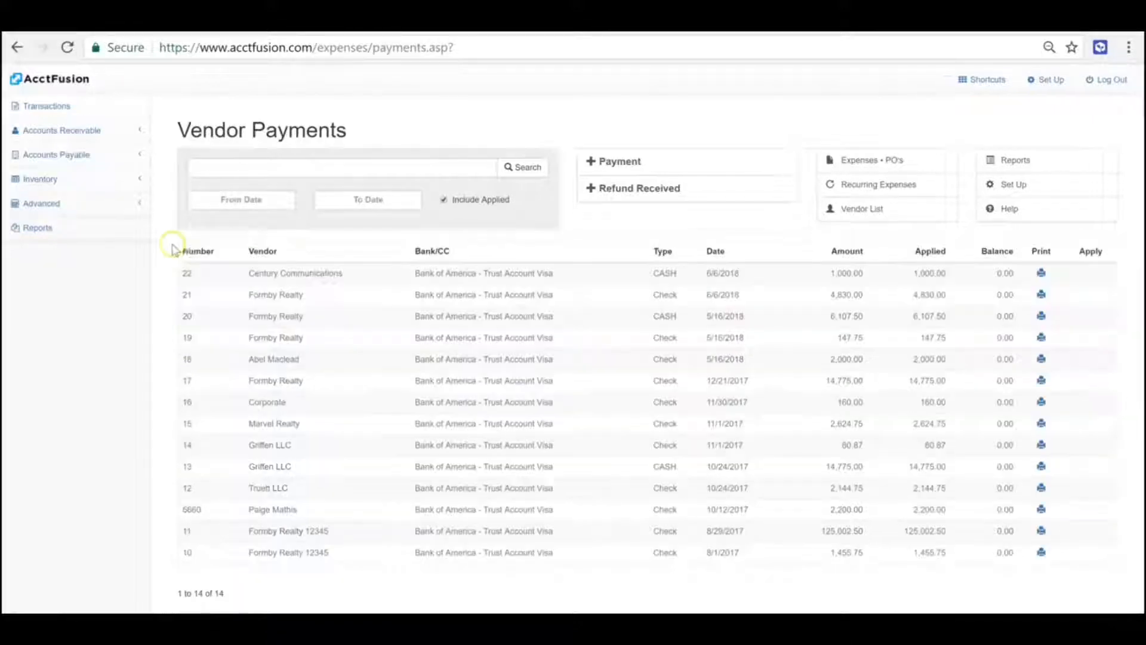
Start a new vendor payment under Accounts Payable for American Council On Sci & Hlth and retrieve its open invoices
click(70, 155)
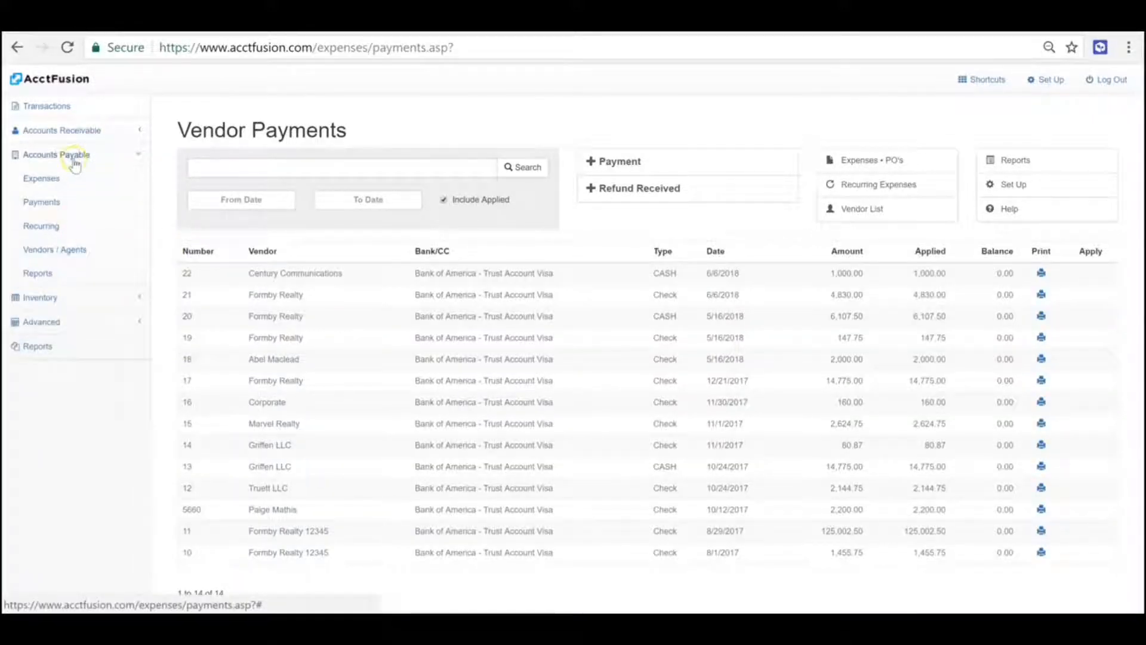
click(56, 204)
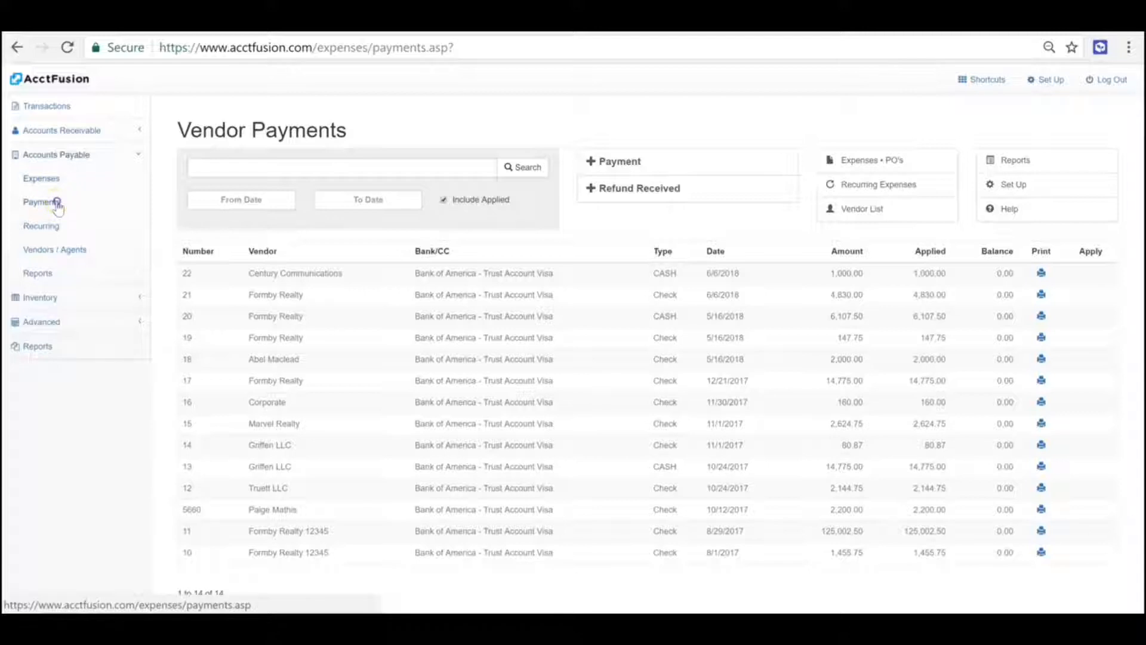
click(621, 161)
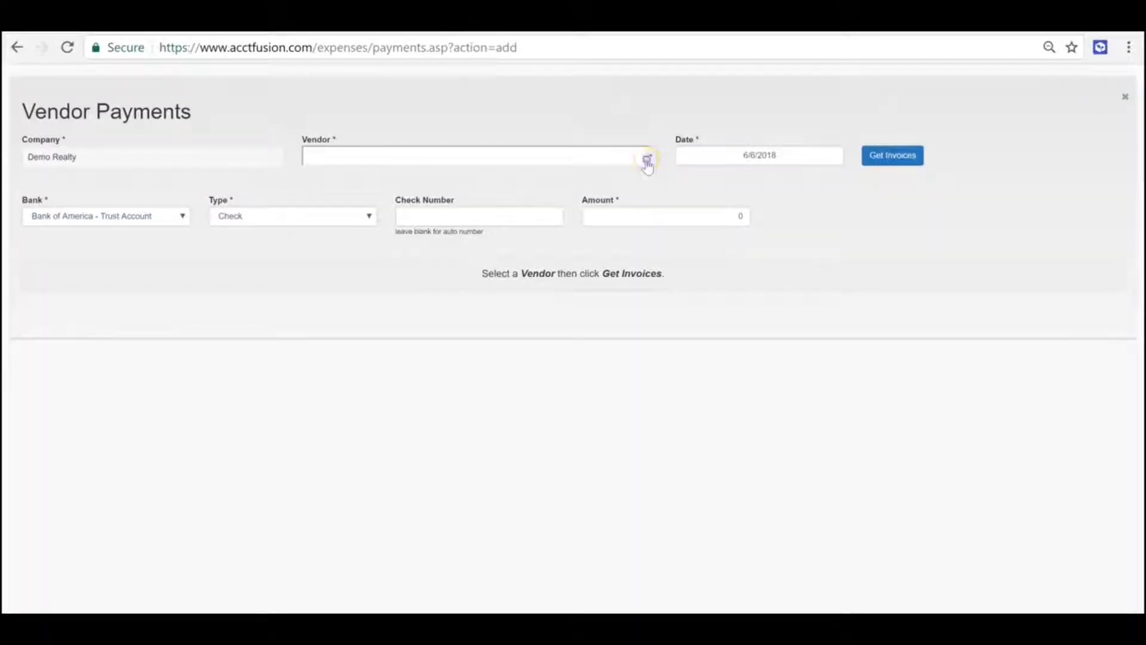
click(648, 160)
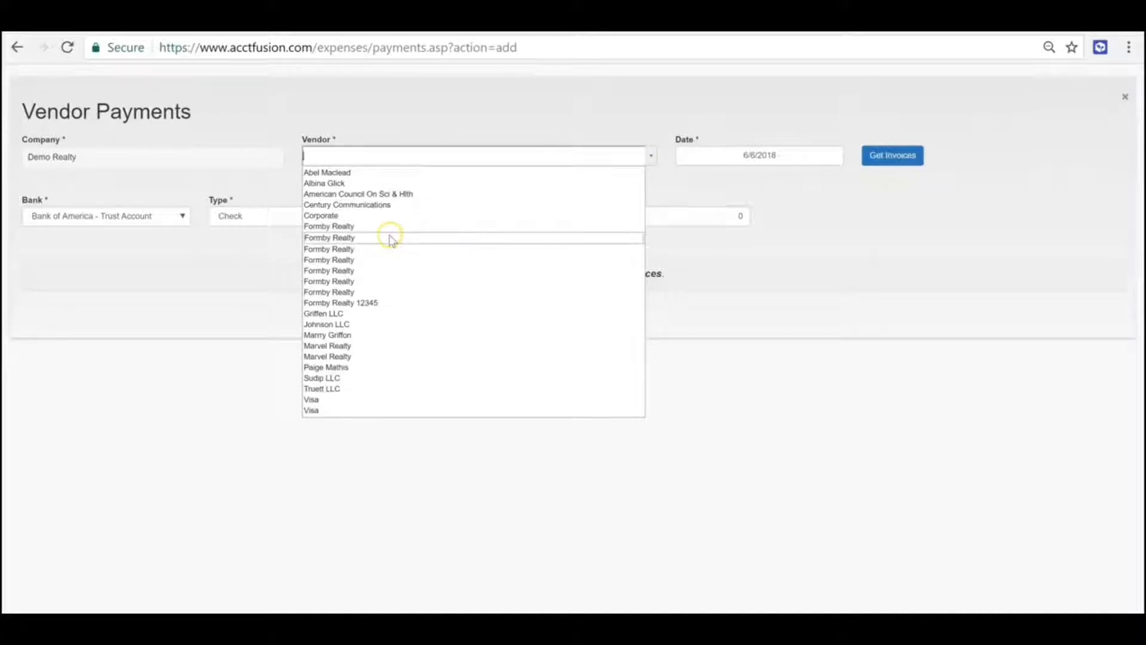
click(391, 194)
click(899, 155)
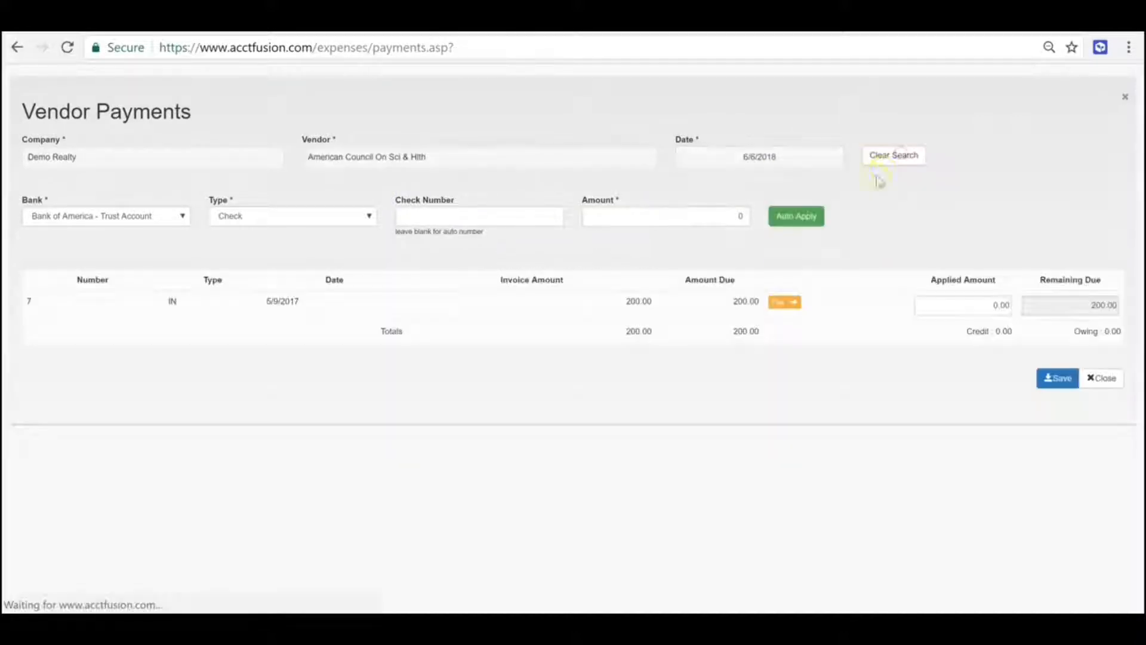
Pay the vendor's open invoice 7 in full and save the payment
drag(641, 314, 716, 305)
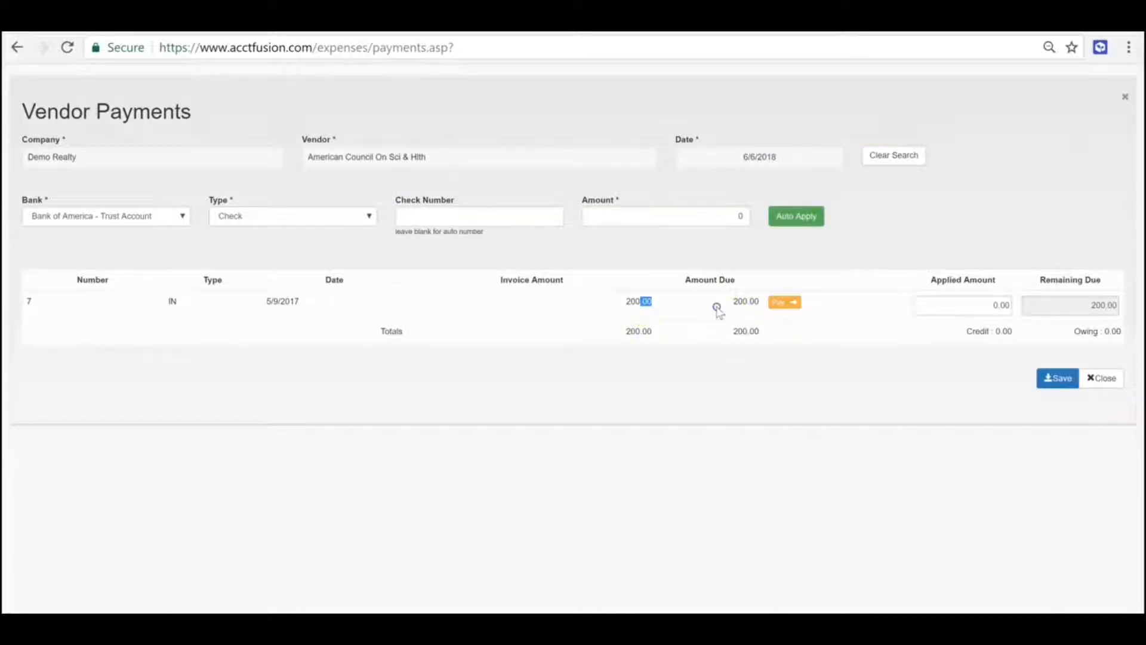
click(784, 303)
click(1053, 378)
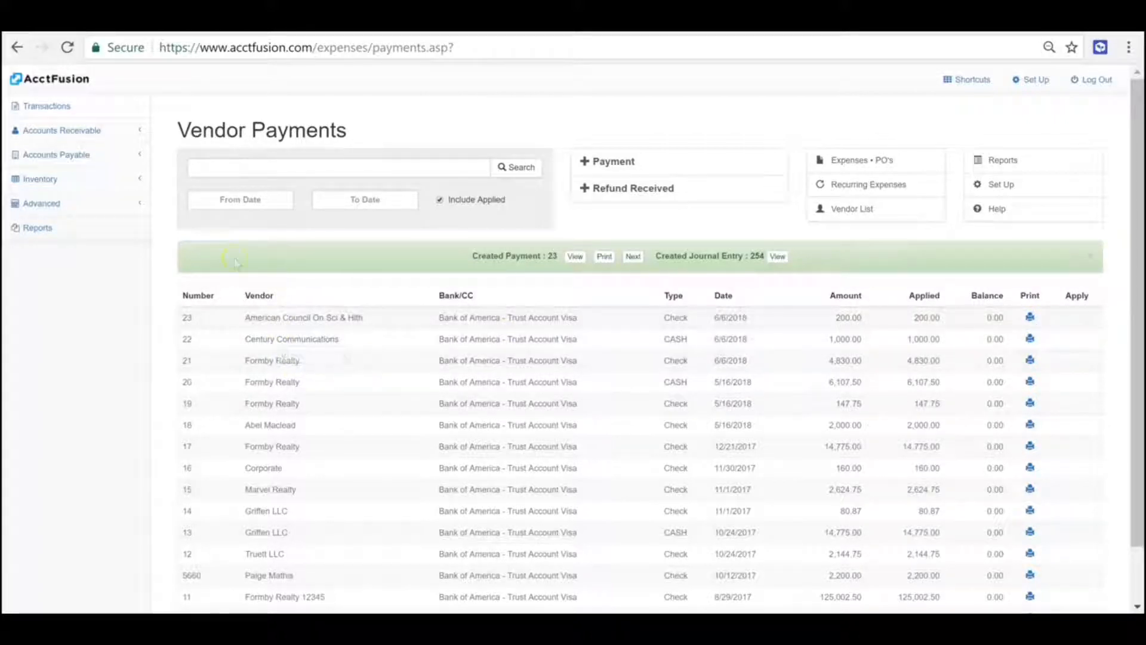
Open the Vendors / Agents list under Accounts Payable
click(80, 157)
click(58, 226)
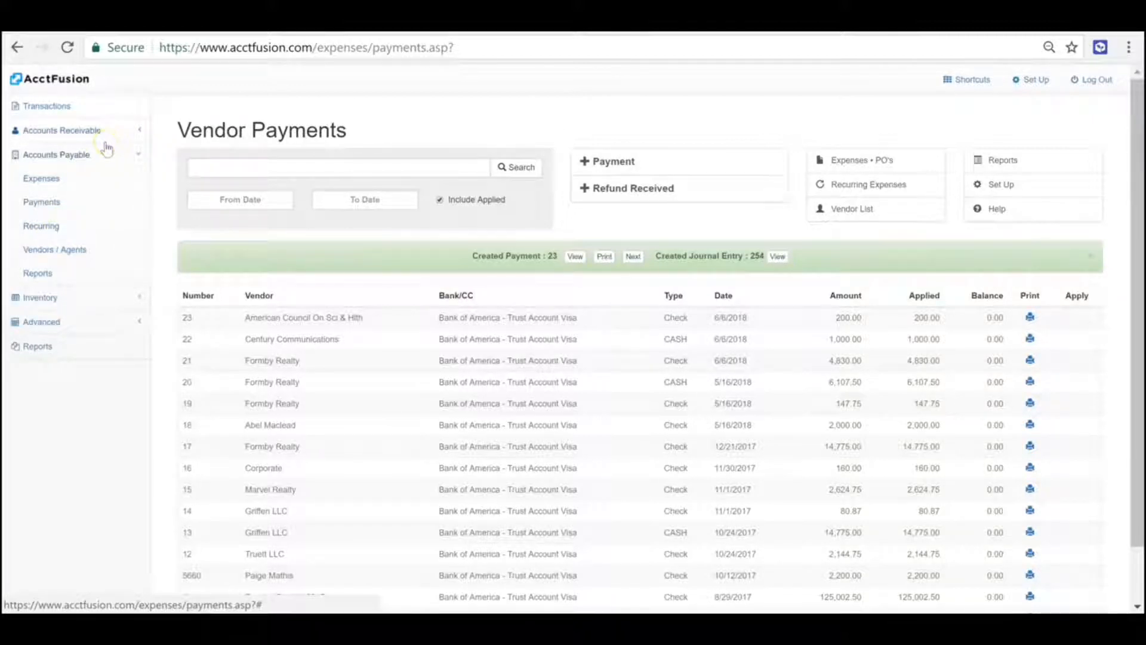
click(66, 262)
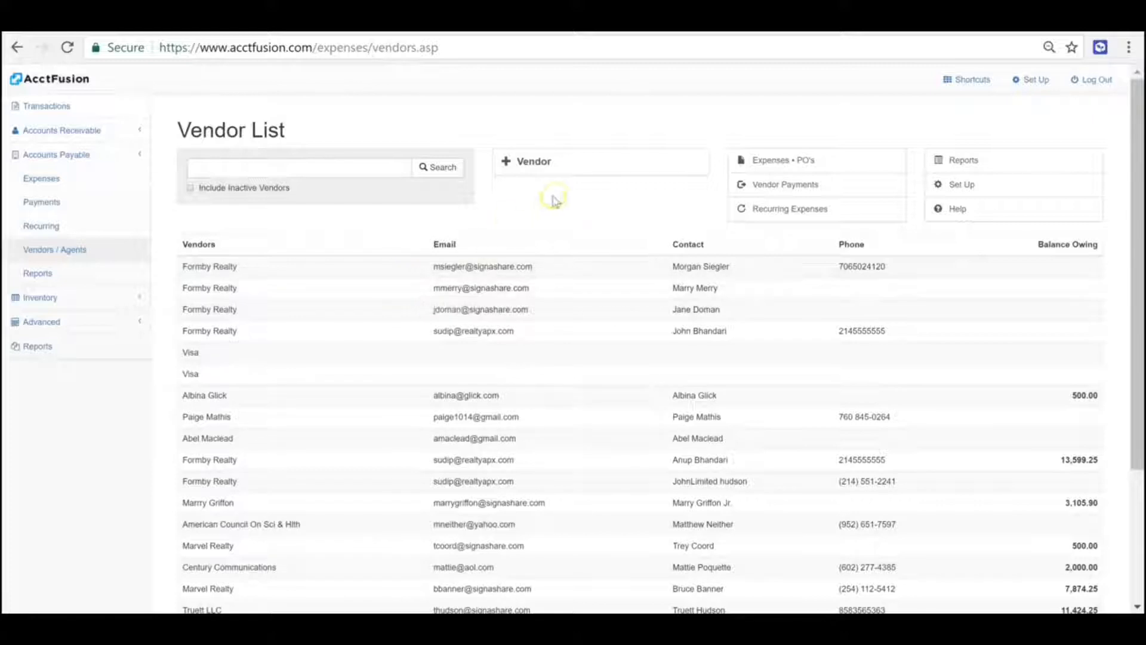
Open the first Formby Realty vendor record, check its available group options, and close it without saving
click(567, 266)
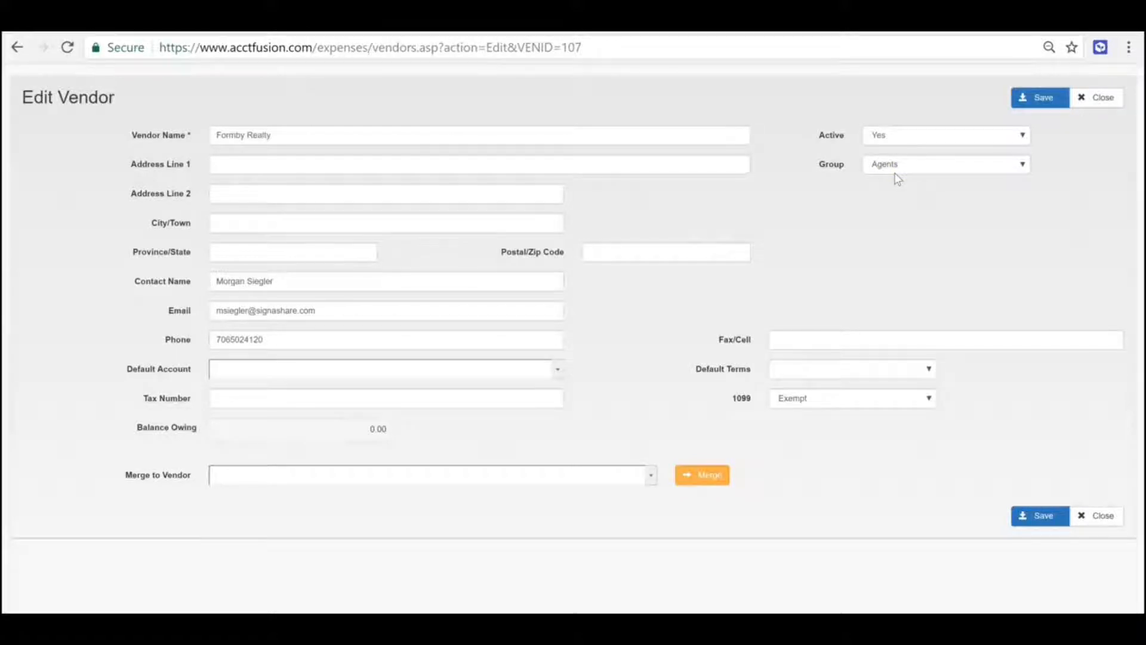
click(896, 173)
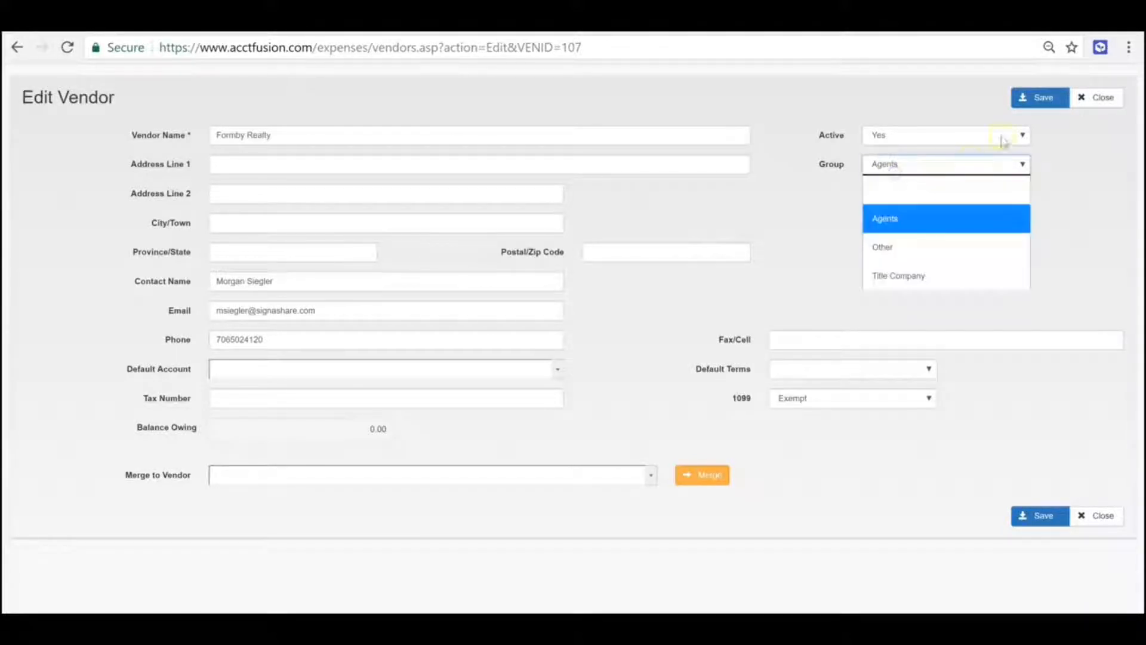
click(1103, 97)
Open a Visa vendor record, check which groups it could be assigned to, and close it without saving
click(74, 83)
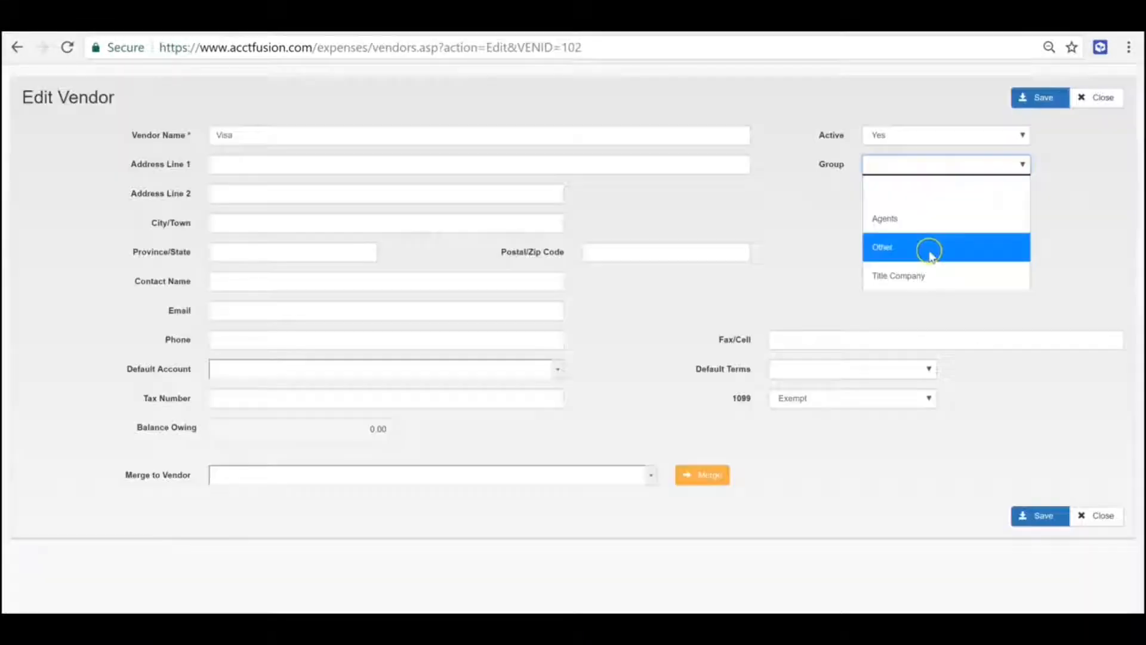
click(1066, 435)
click(1091, 99)
Open the Journal Entries list under Advanced and start a new journal entry
click(42, 203)
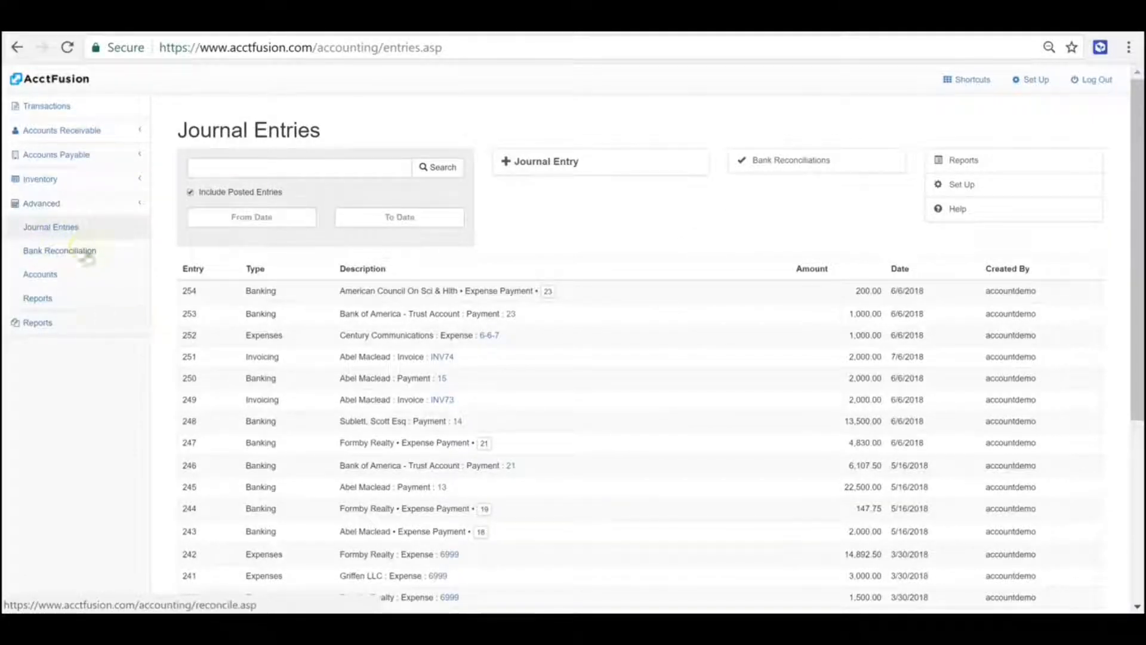
click(568, 161)
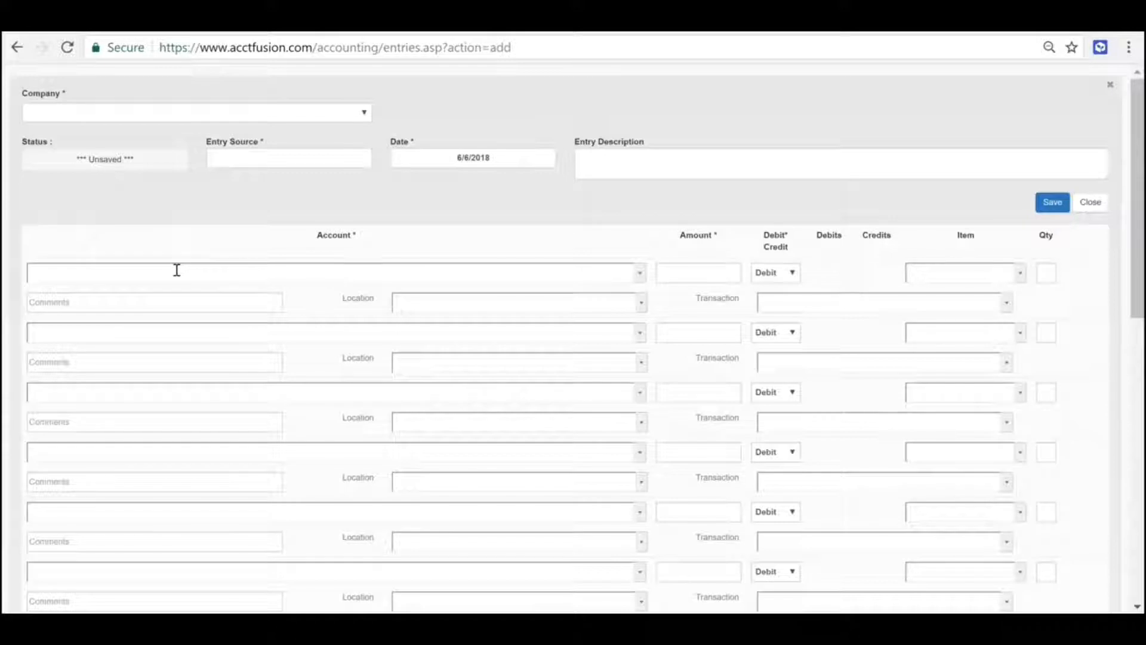
Fill the first line with a 1000 debit to 1050 Bank : Payroll Account and set the second line to Credit
click(637, 273)
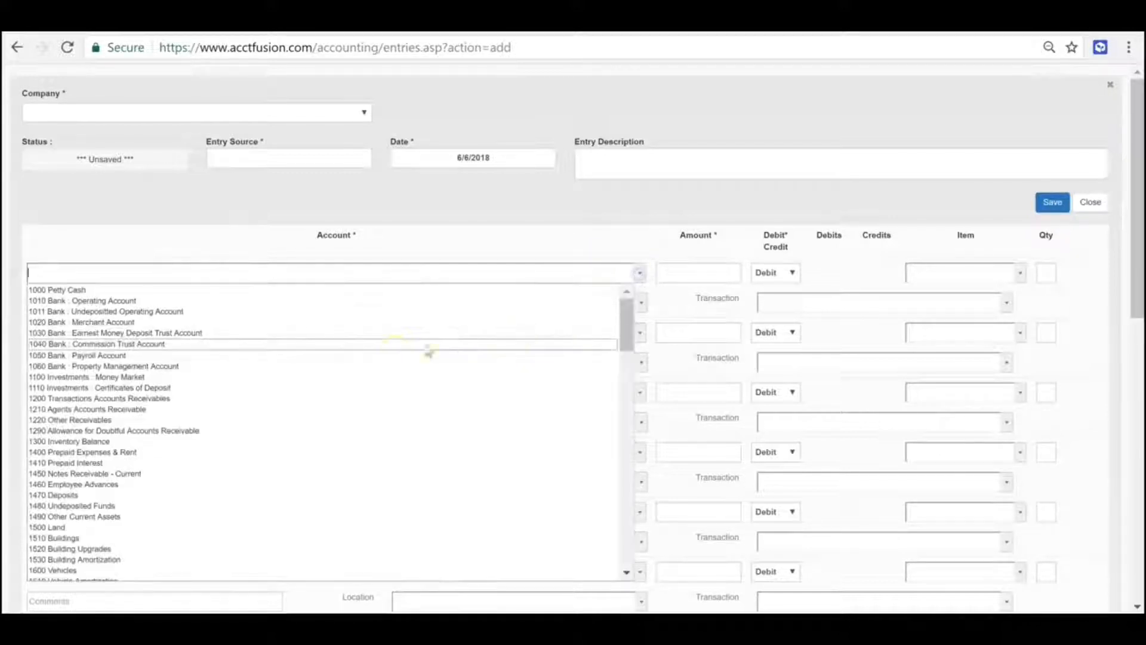
click(429, 341)
click(694, 274)
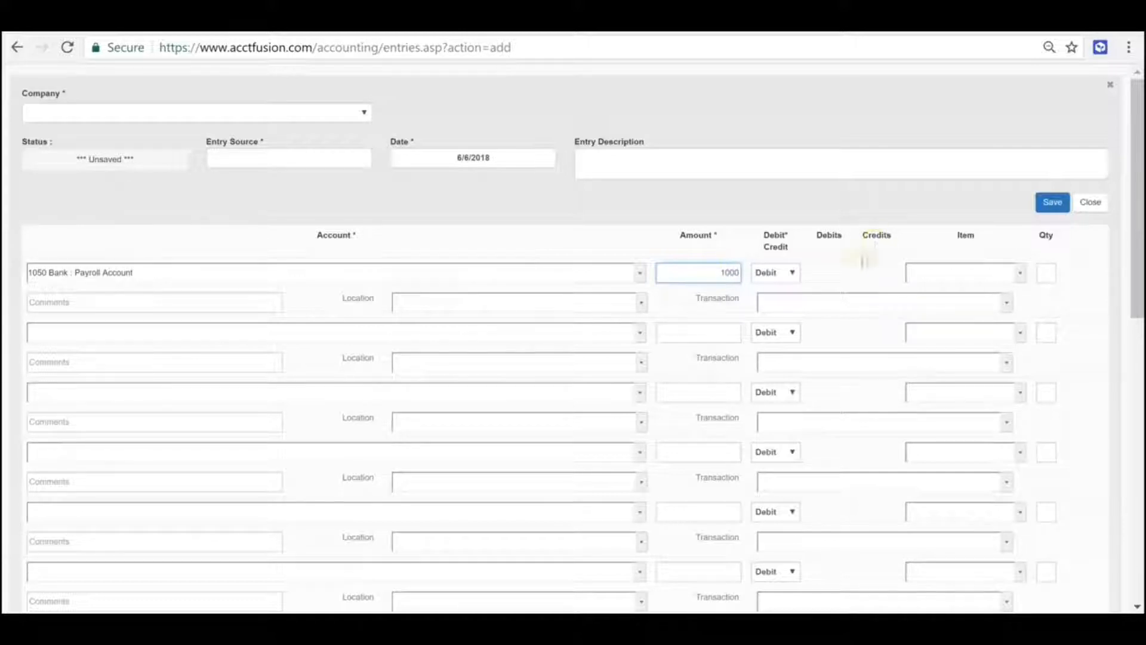
click(775, 333)
click(776, 383)
scroll(769, 330, down, 1)
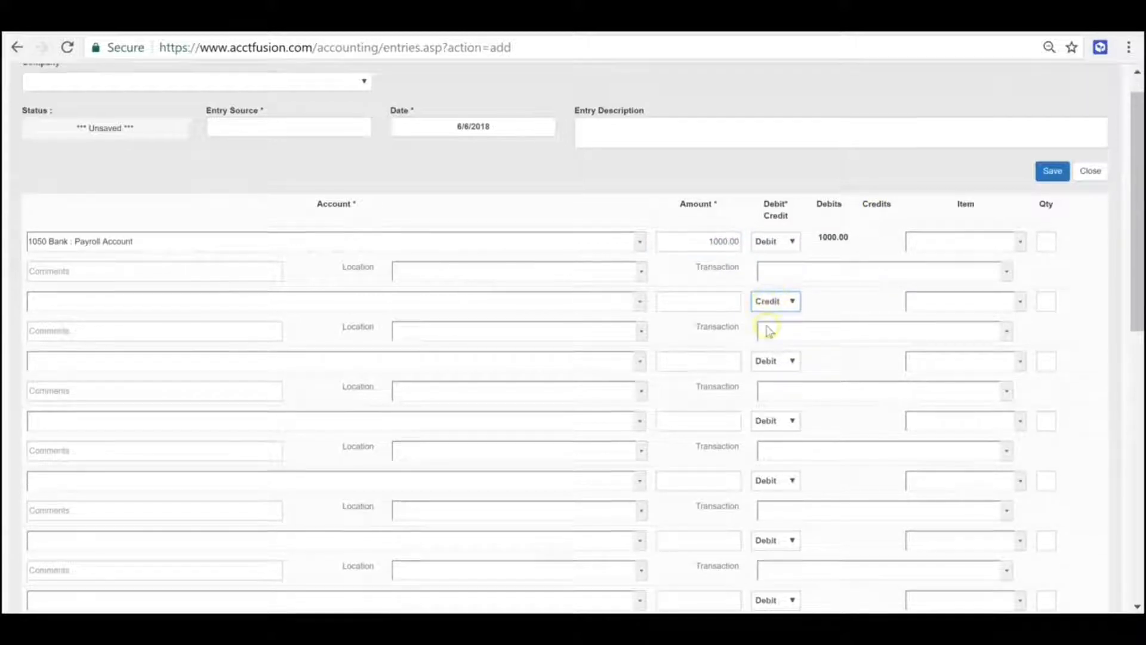
scroll(947, 442, down, 10)
scroll(916, 464, up, 10)
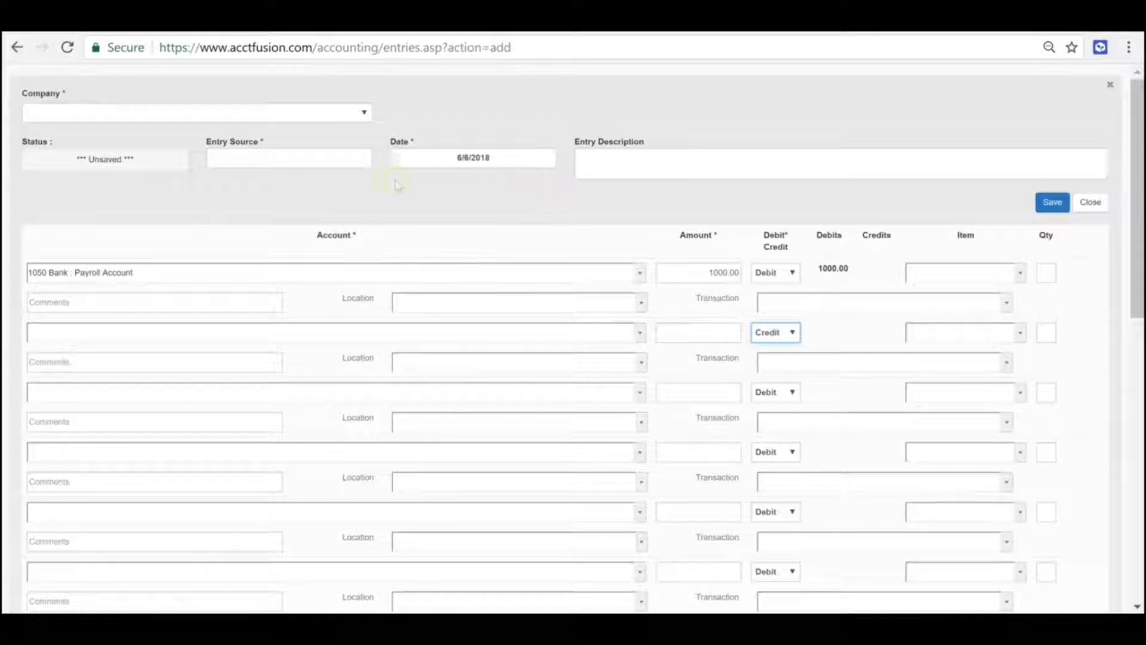
Check the entry source and description fields, and close the journal entry without saving
click(261, 166)
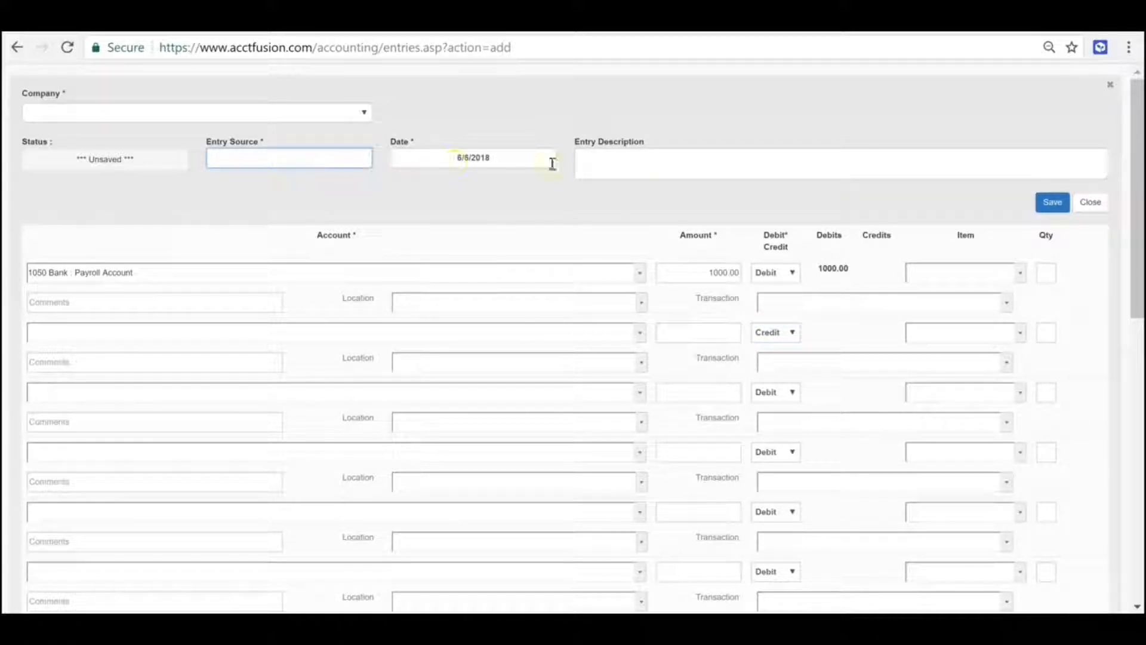
click(641, 165)
click(1110, 84)
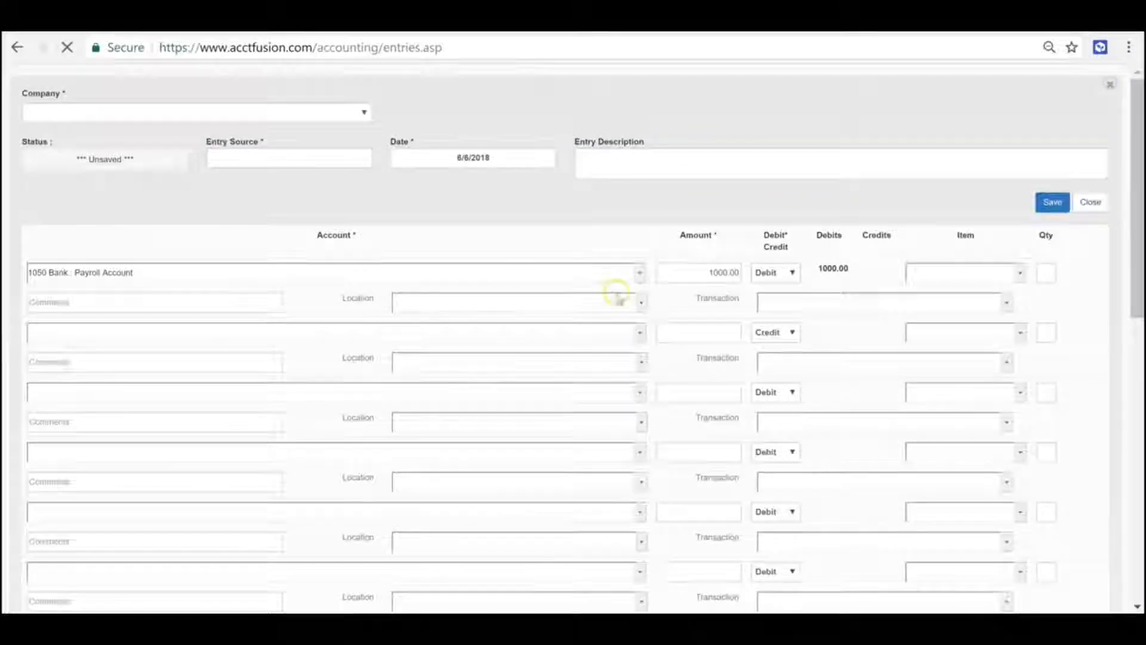